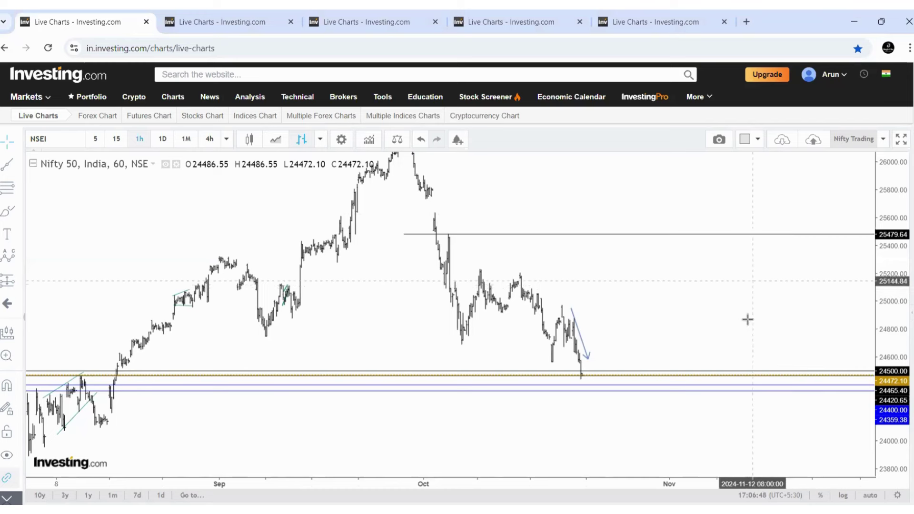
- Compare the hourly Bank Nifty chart with the hourly Nifty 50 chart and its support lines near 24,500
click(219, 21)
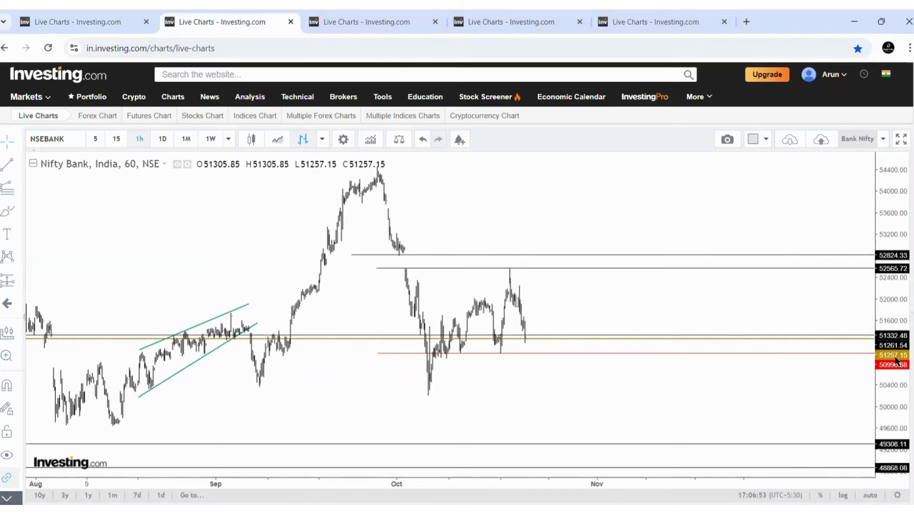
click(119, 19)
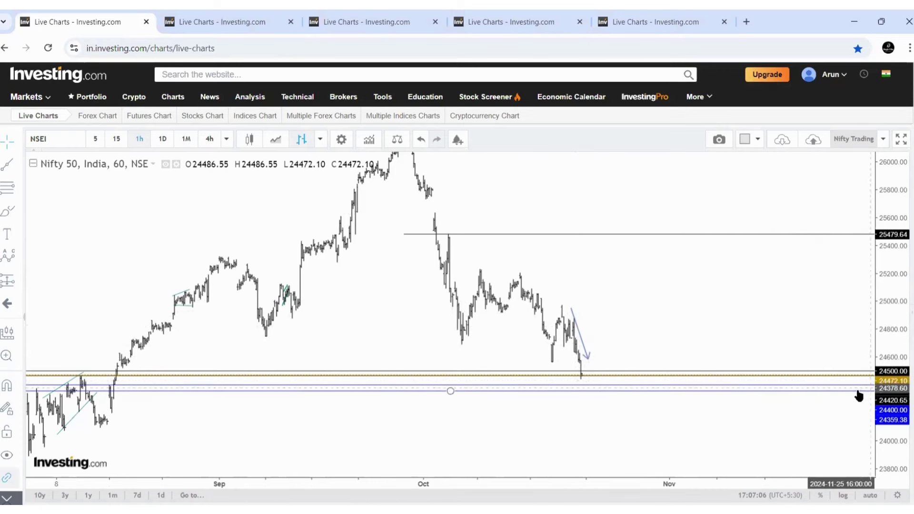
drag(597, 370, 599, 371)
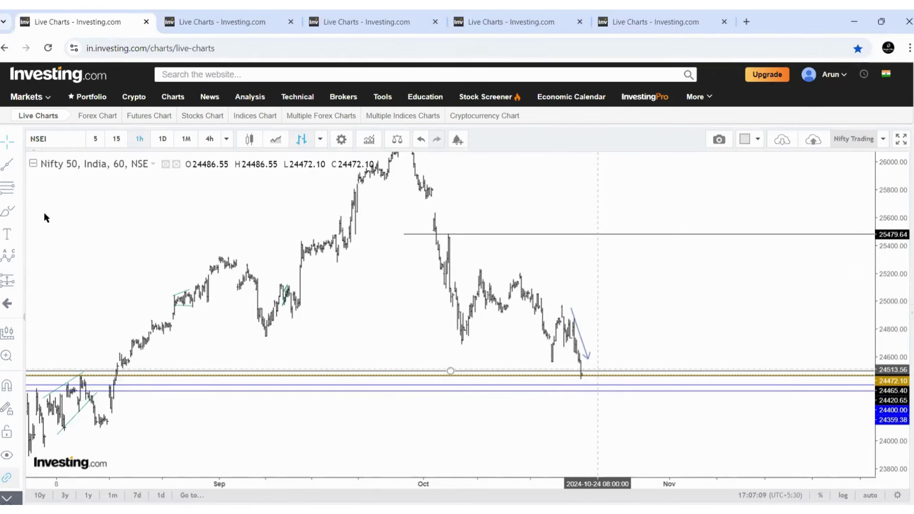
- Review the saved images of the earlier Nifty forecast, including 1.1.png, and return to the live Nifty 50 chart
key(alt+Tab)
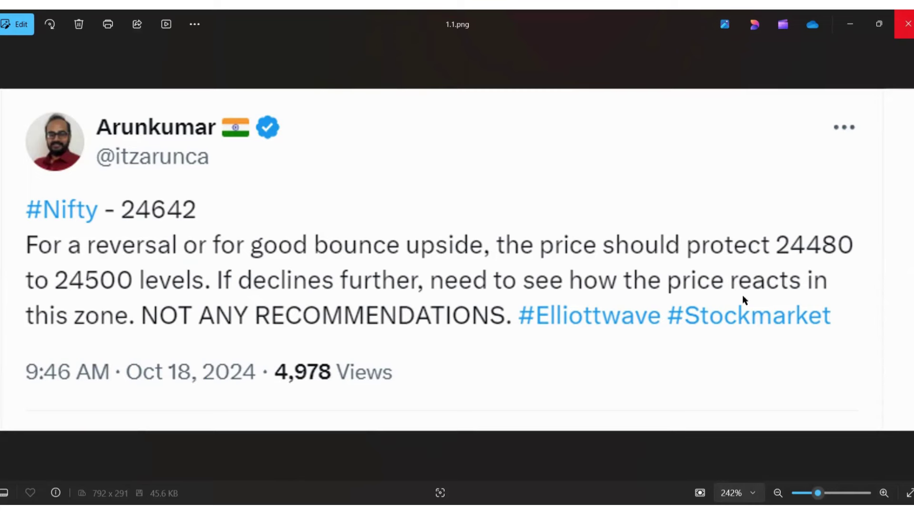
key(alt+Tab)
key(alt+Tab)
key(alt+Tab)
key(alt+Tab)
key(alt+Tab)
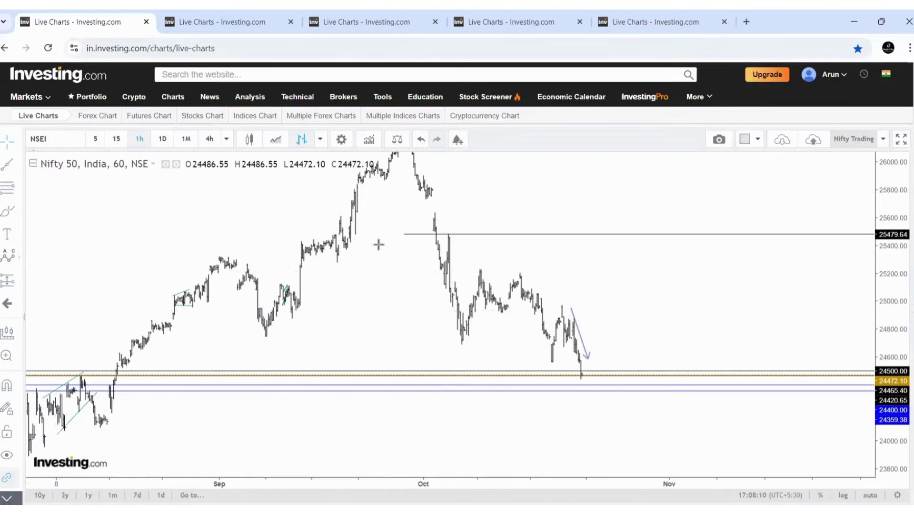
- Draw an Elliott correction wave (ABC) from the early October low, with a at about 25,219, b at 24,461 and c at 25,423
click(461, 333)
click(480, 271)
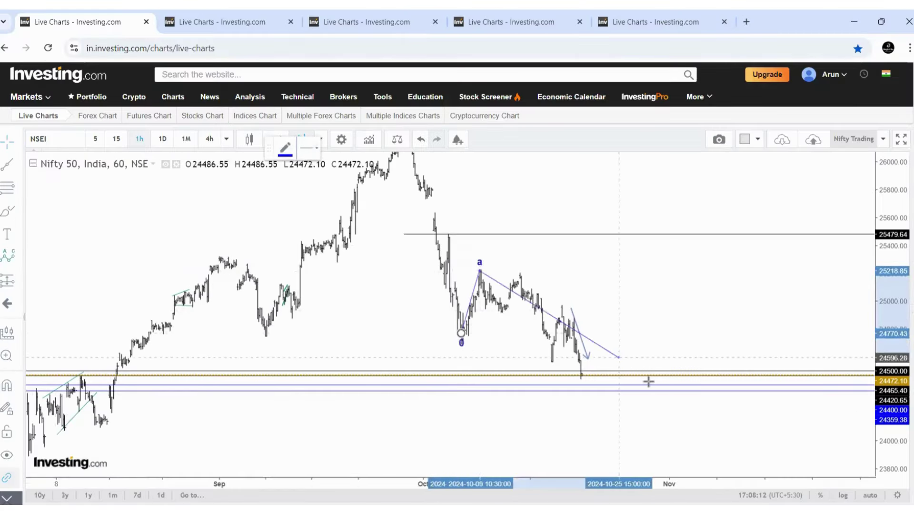
click(583, 376)
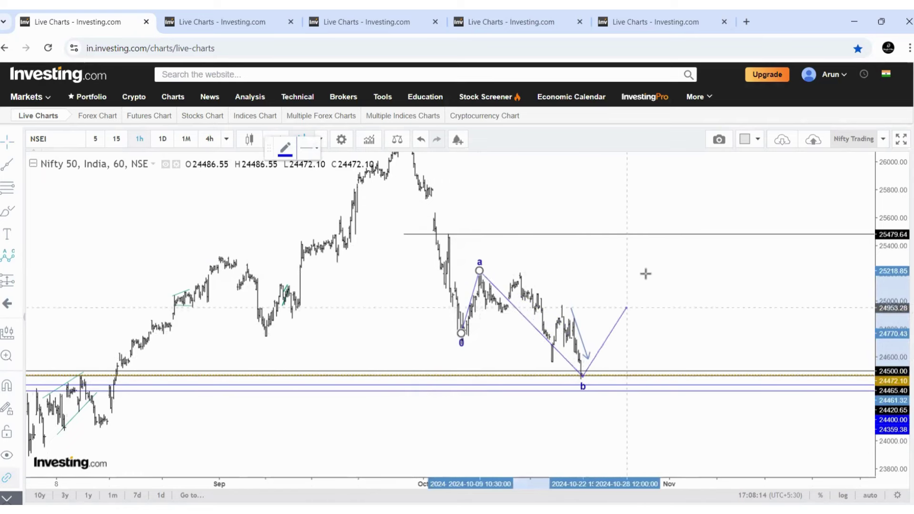
click(662, 242)
click(593, 377)
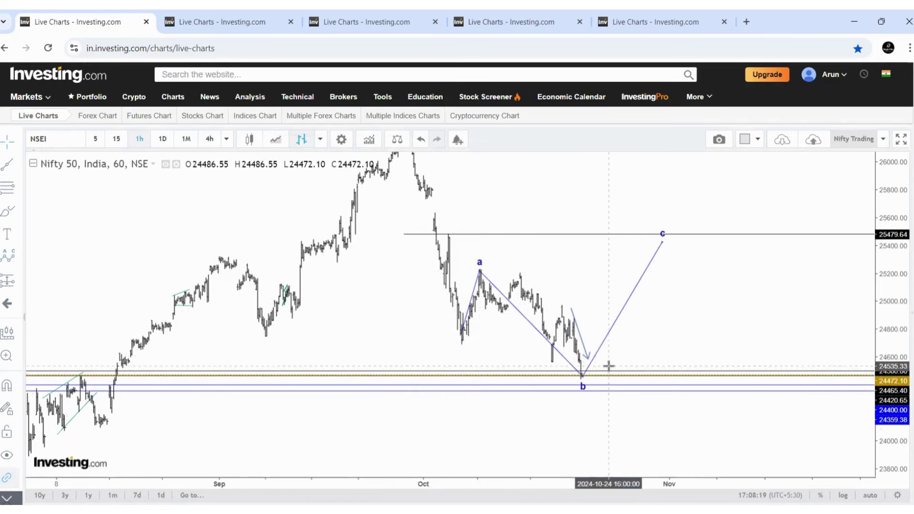
- Delete the ABC correction wave that starts at the early October low
click(585, 378)
click(637, 294)
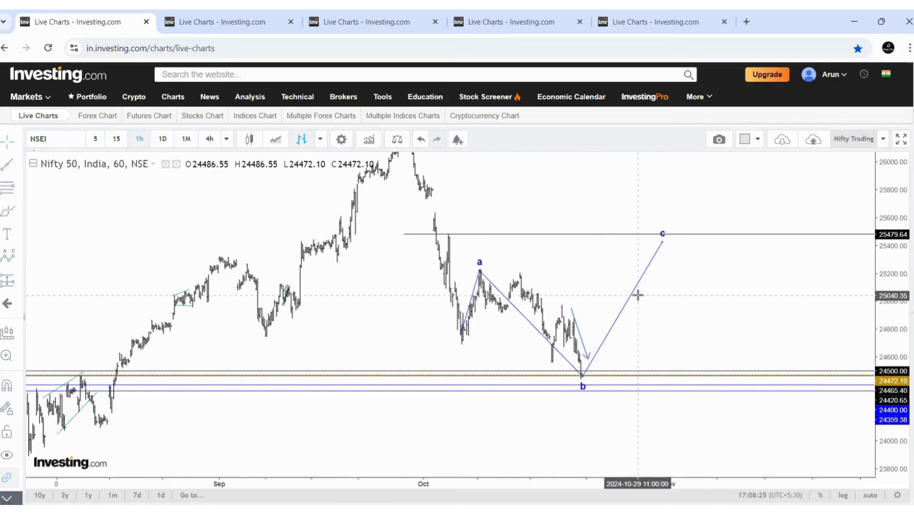
click(631, 297)
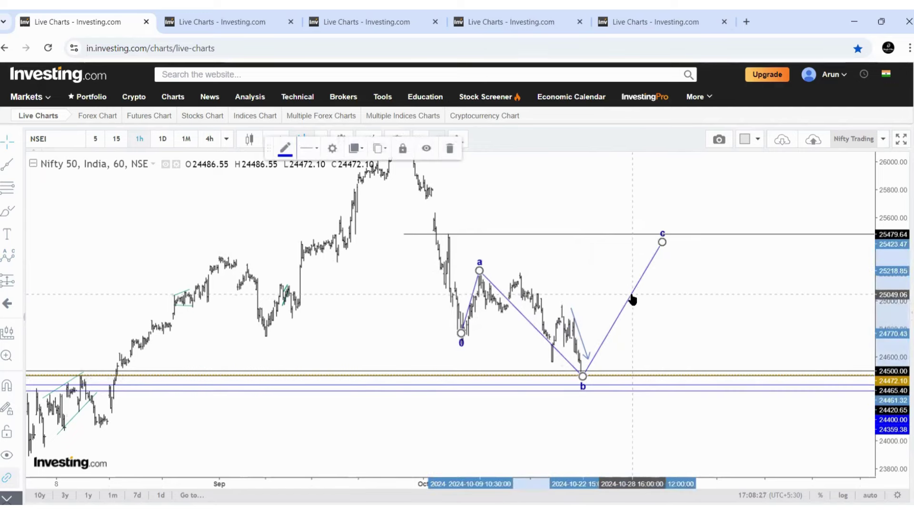
click(450, 149)
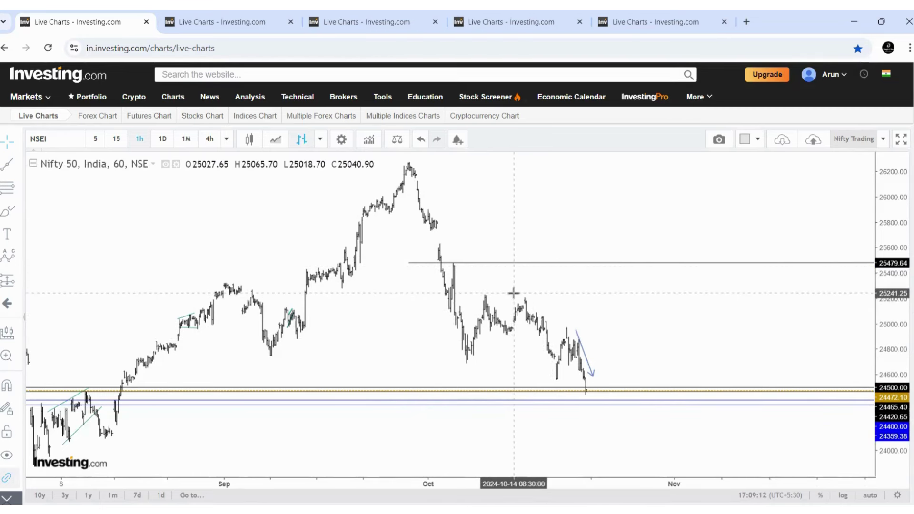
- Draw an ABC correction wave from about 24,767 at the October low, with a near 25,174, b near 24,489 and c near 25,423
click(11, 261)
click(468, 352)
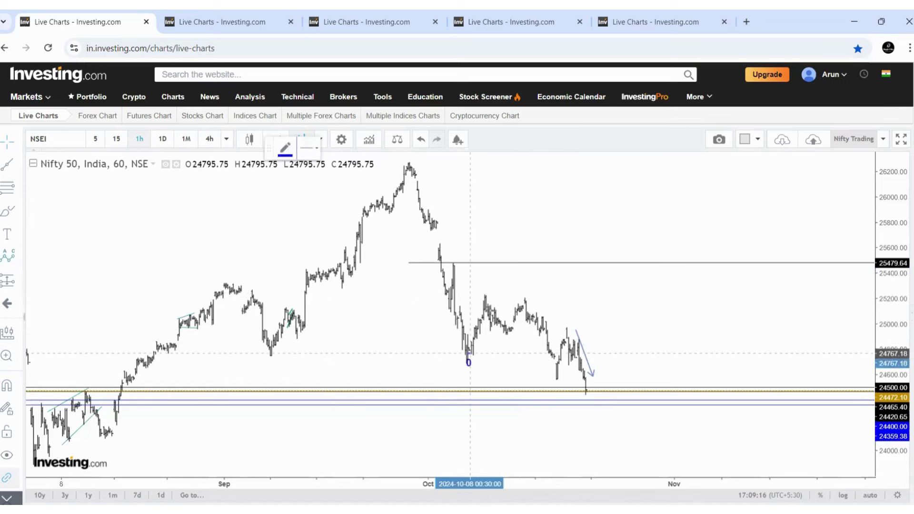
click(492, 301)
click(579, 388)
click(649, 269)
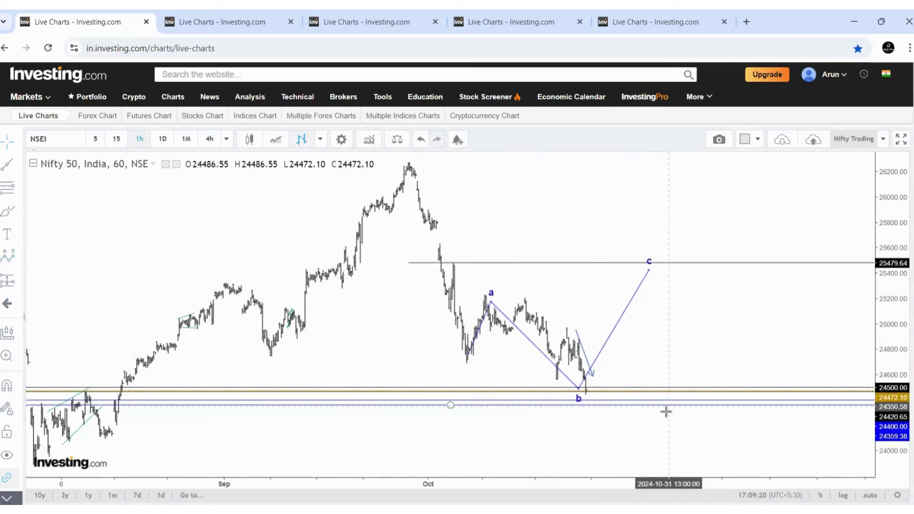
- Try a larger ABC correction wave from the late September high near 26,256 through 24,671 and 25,466 to 24,006, and delete it
click(21, 257)
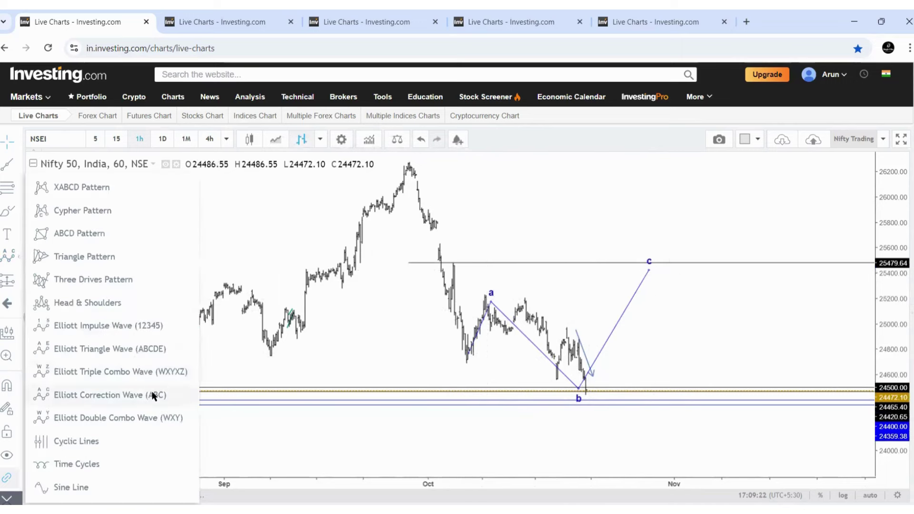
click(153, 395)
click(409, 164)
click(471, 365)
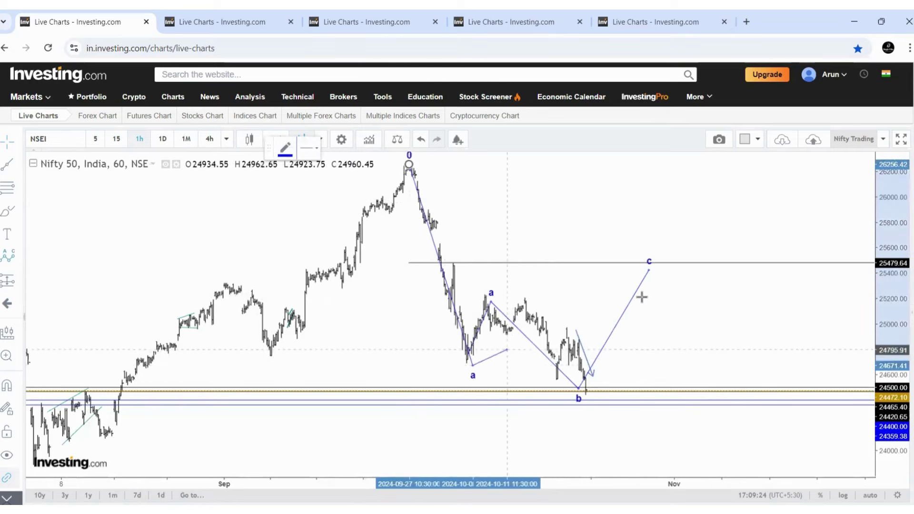
click(663, 264)
click(782, 449)
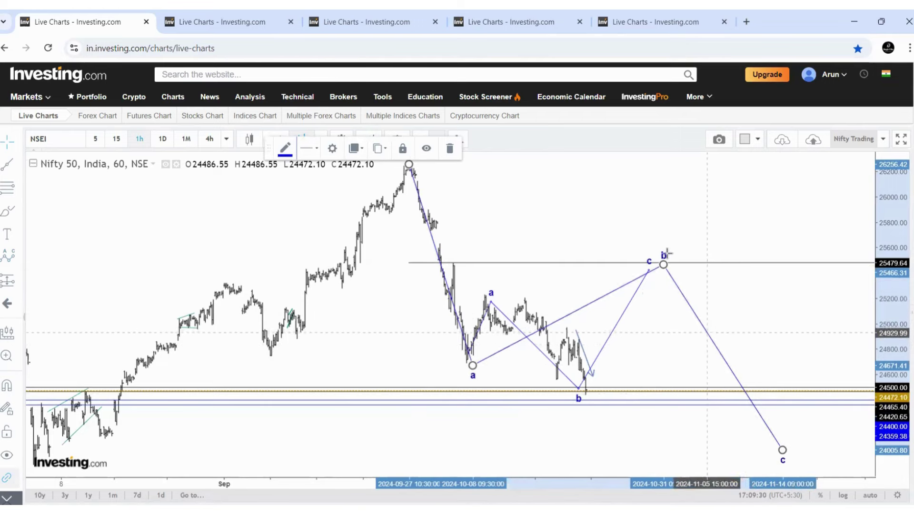
click(450, 148)
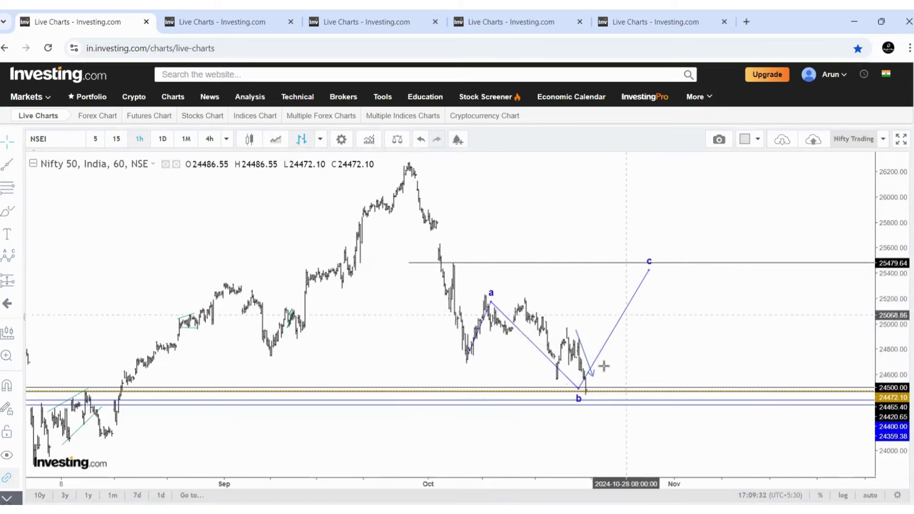
- Delete the remaining small ABC wave and pick the Elliott Impulse Wave (12345) tool
click(584, 388)
drag(661, 363, 865, 388)
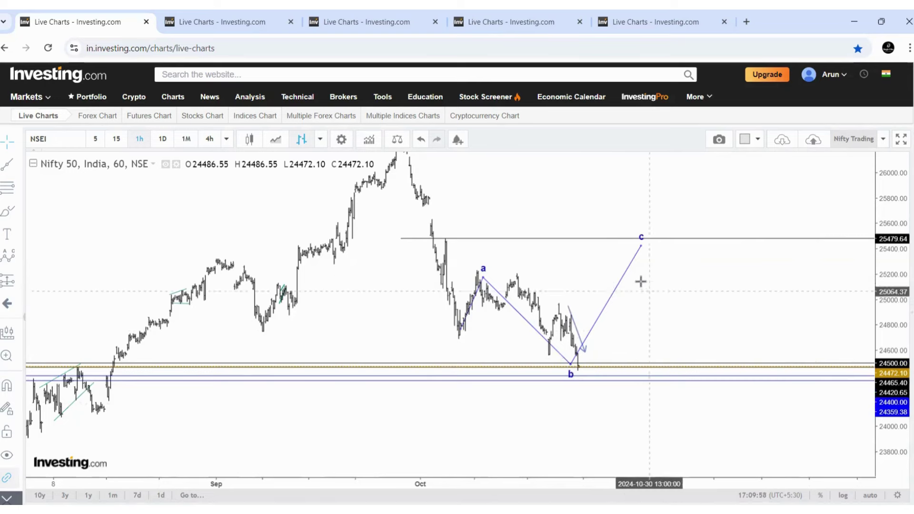
click(620, 279)
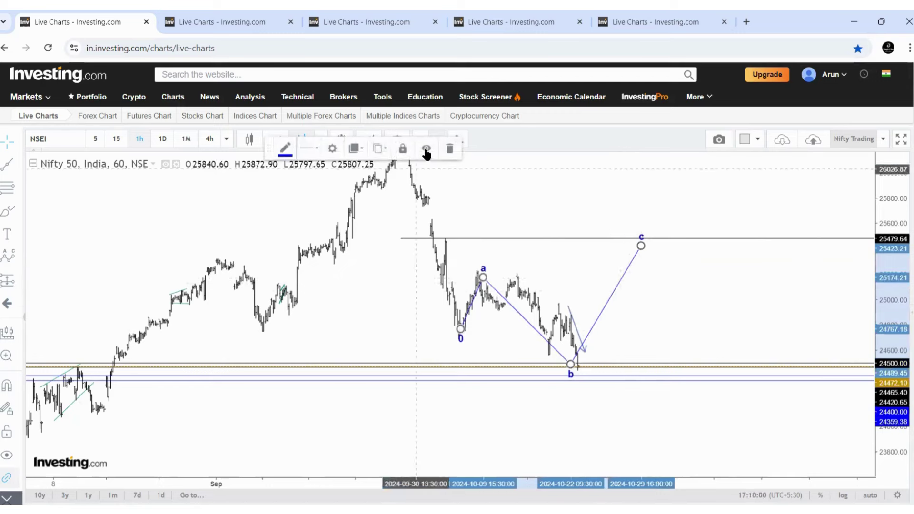
click(449, 148)
click(15, 263)
click(139, 324)
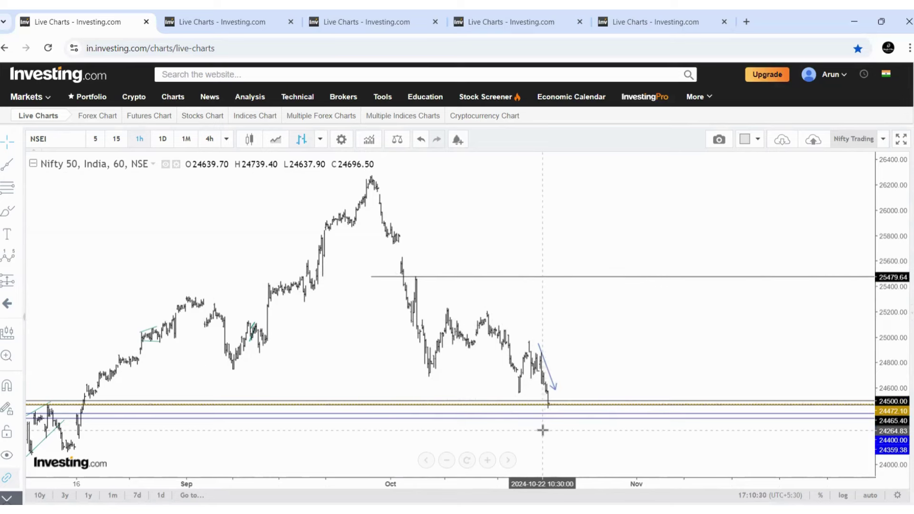
- Draw a rising arrow just after the latest price bar and place it from about 24,400 up to about 25,150
drag(768, 349, 745, 312)
click(19, 165)
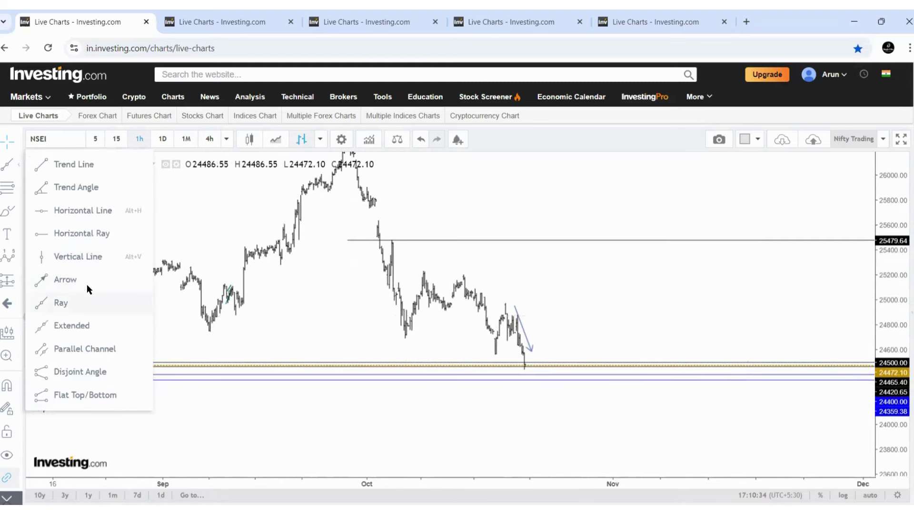
click(87, 285)
click(530, 371)
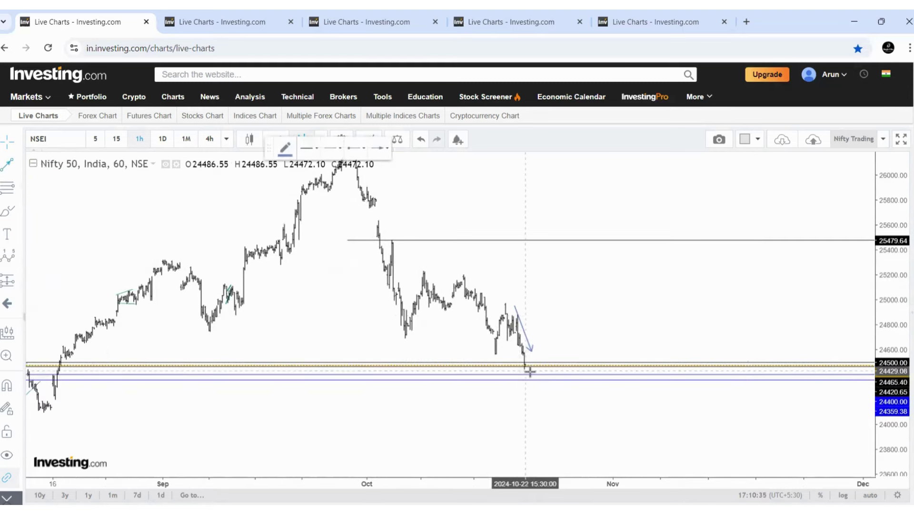
click(597, 279)
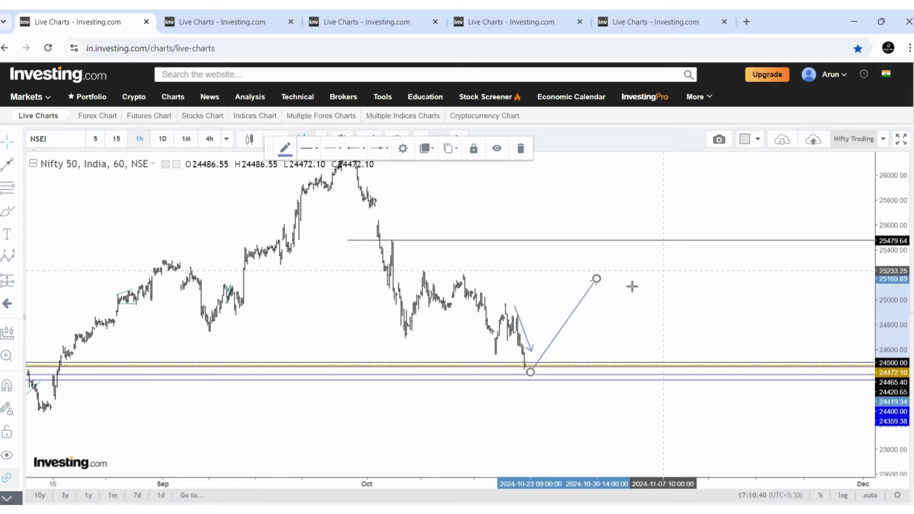
click(600, 327)
drag(568, 335, 577, 337)
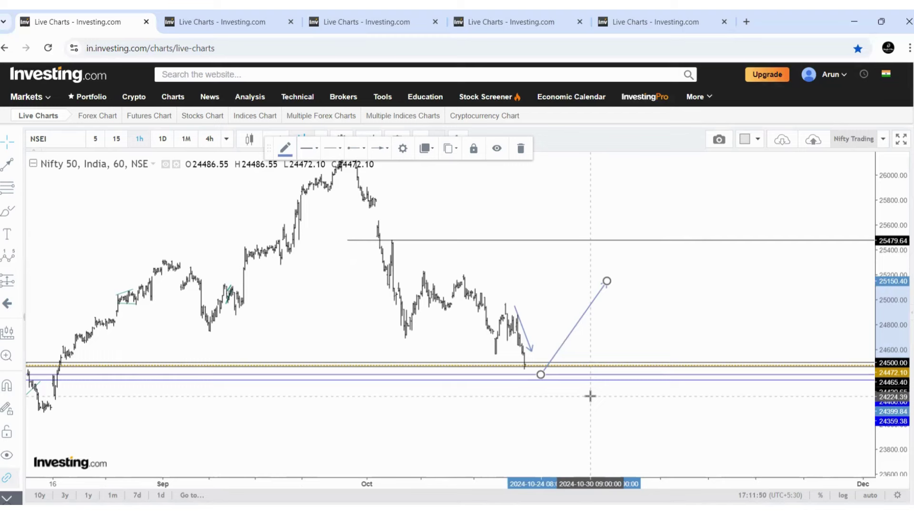
- Examine the October 21 high on the Bank Nifty chart and the 24,500 to 24,359 support zone on the Nifty 50 chart
click(272, 14)
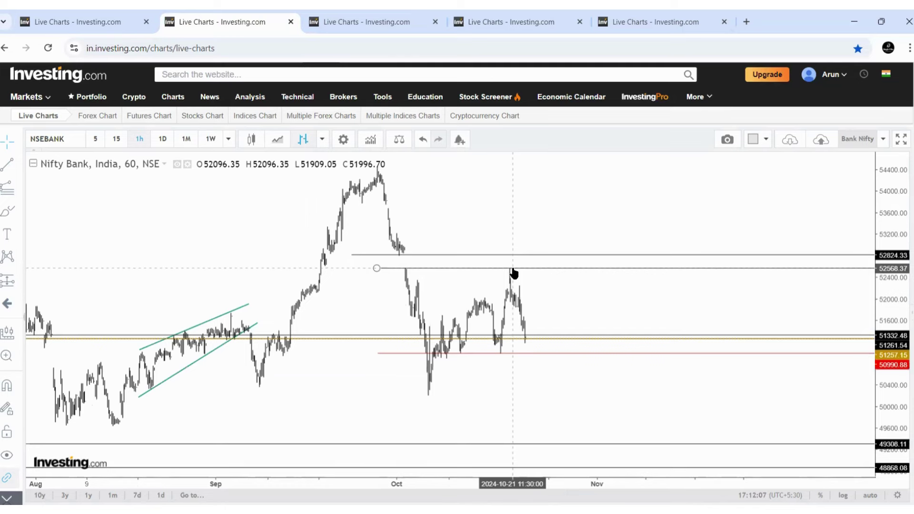
click(66, 19)
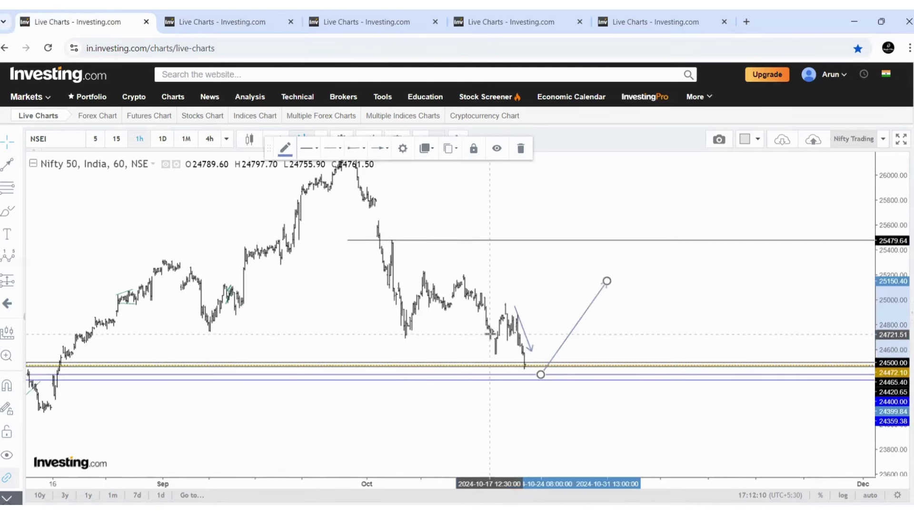
scroll(451, 459, down, 2)
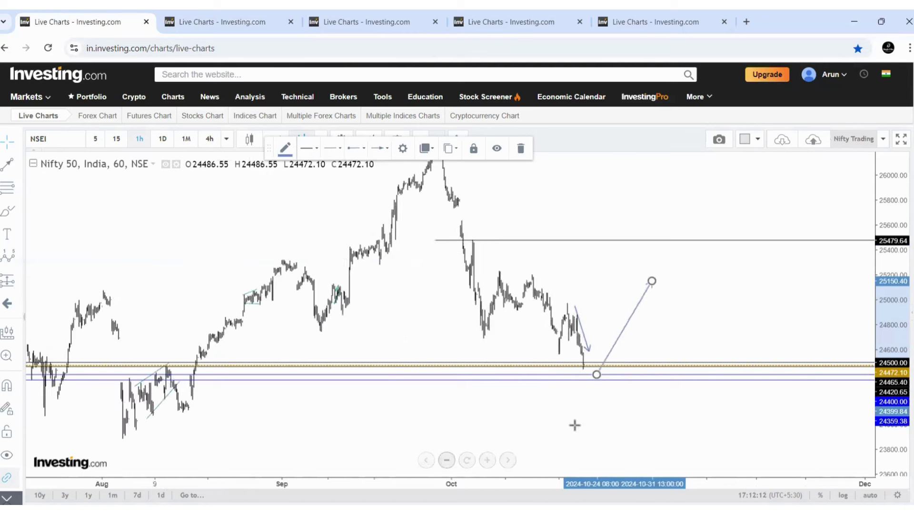
drag(593, 413, 563, 404)
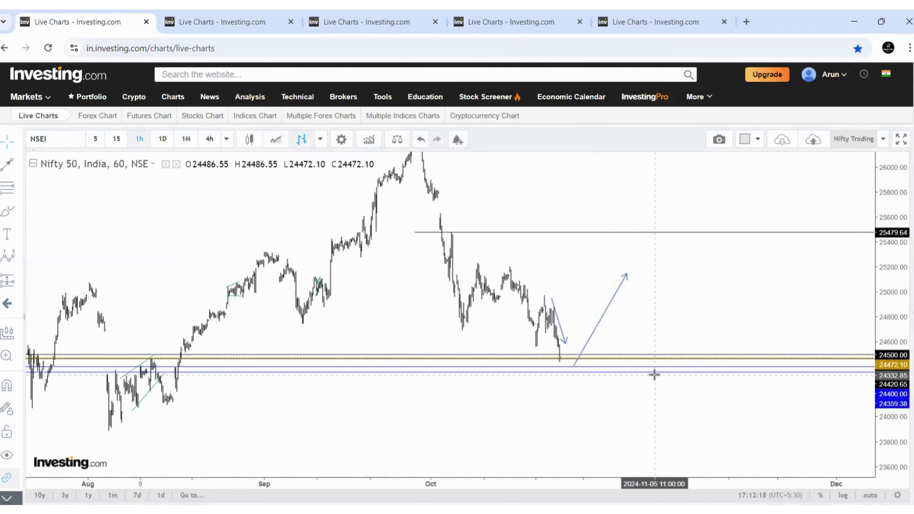
mouse_move(576, 355)
mouse_down()
mouse_move(576, 369)
mouse_move(578, 343)
mouse_move(573, 371)
mouse_up()
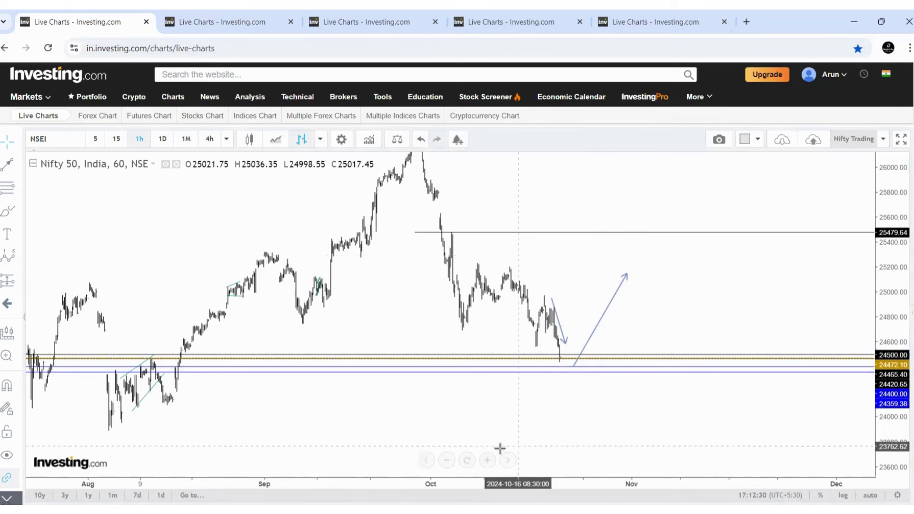
- Place a horizontal line across the Nifty 50 chart at the early August low, about 23,888
scroll(614, 422, down, 2)
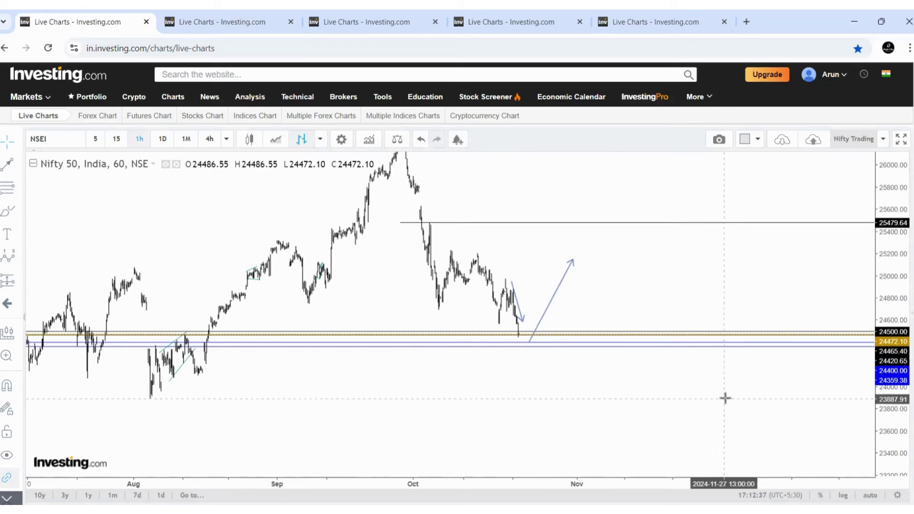
click(725, 399)
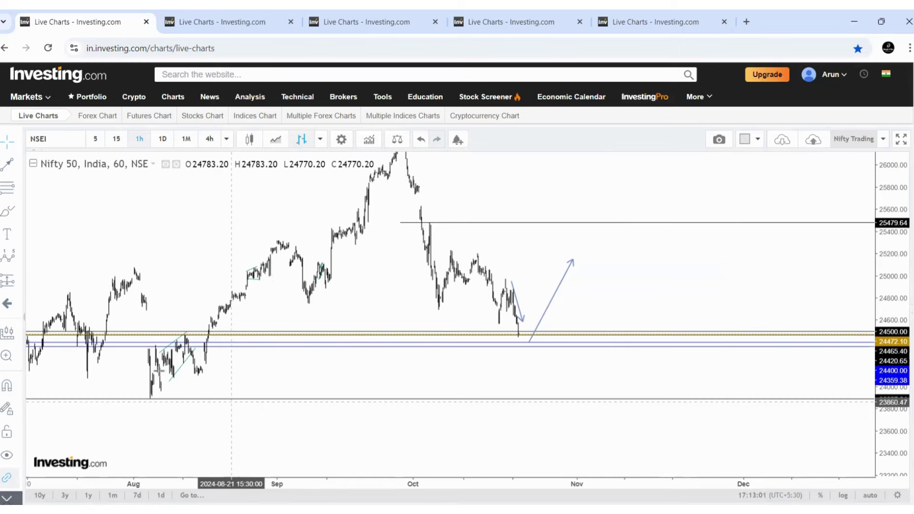
drag(525, 331, 524, 334)
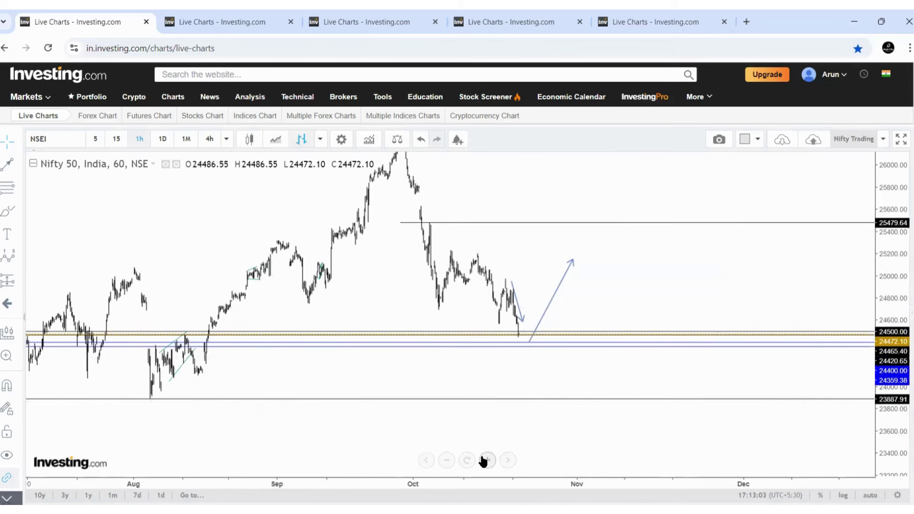
- Compare the projected up-move on the Nifty 50 chart with the A-B-C forecast in the saved image 1.png
click(484, 459)
scroll(544, 295, up, 3)
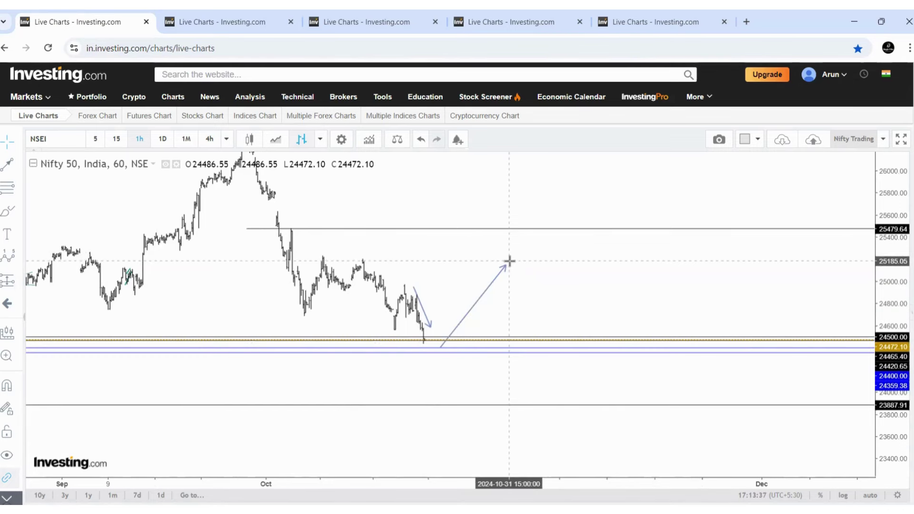
key(ctrl+Tab)
key(alt+Tab)
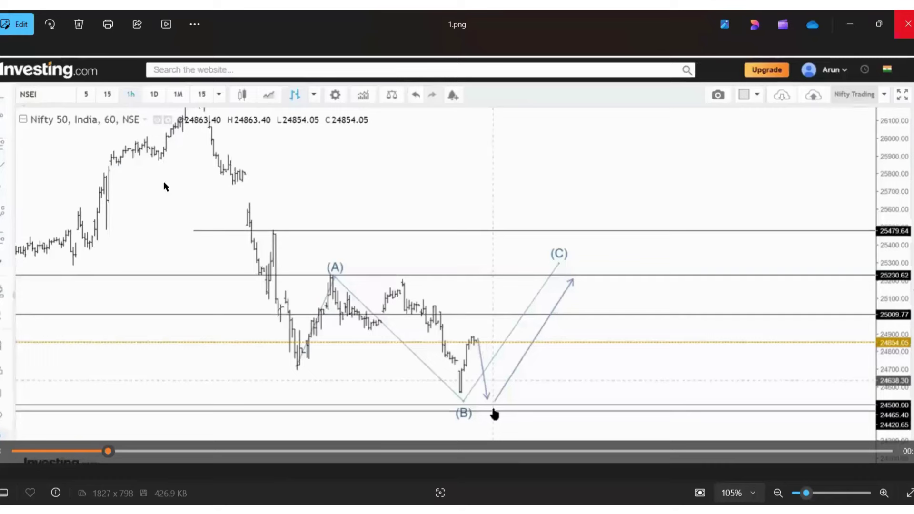
key(alt+Tab)
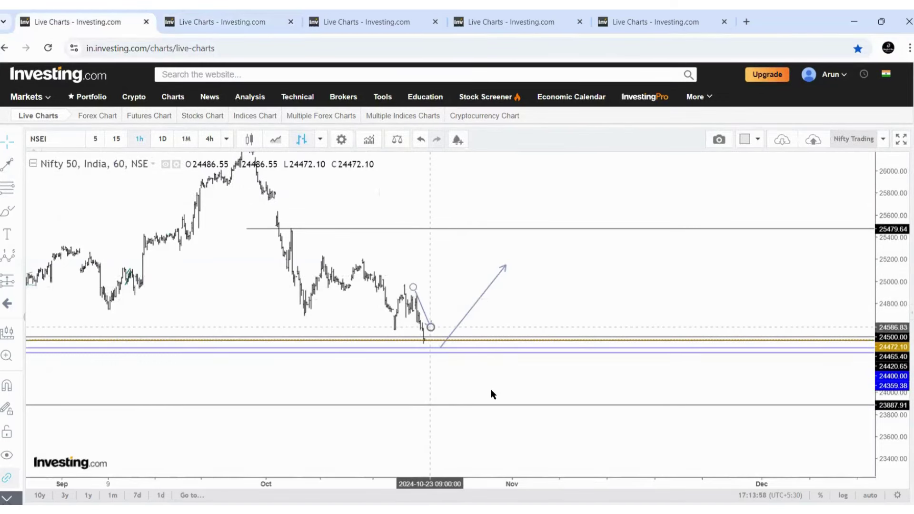
- Read the post about intermarket divergences in the saved image 2.png
key(alt+Tab)
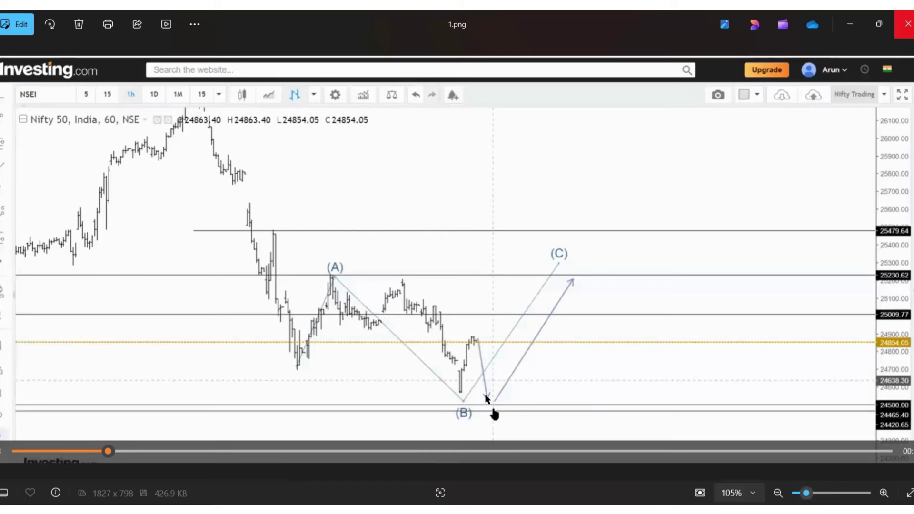
key(Right)
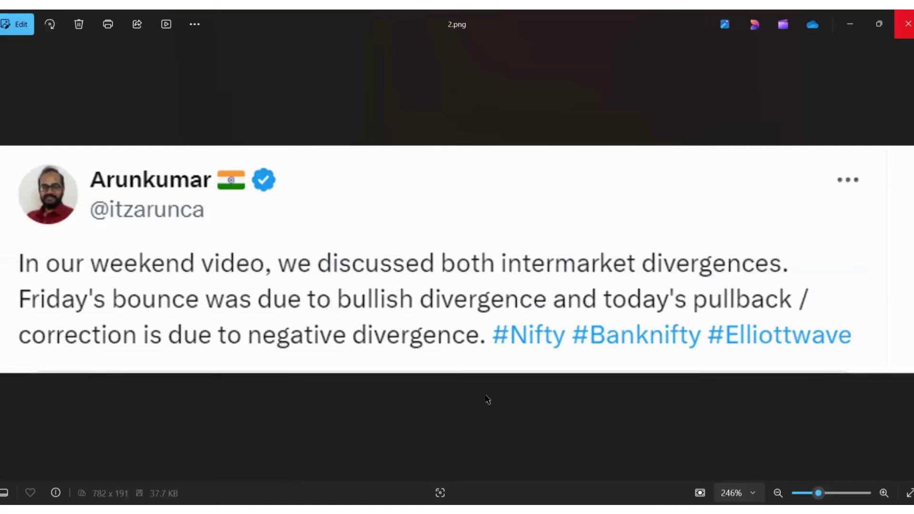
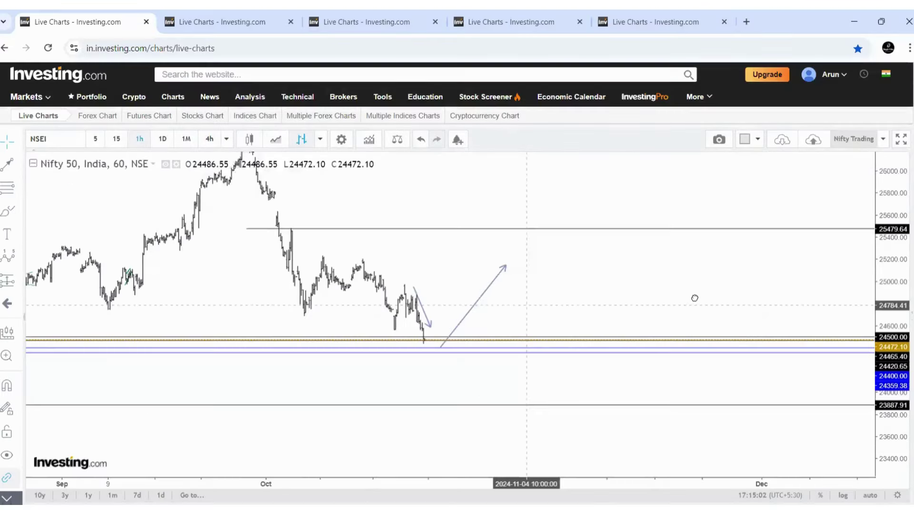
- Draw a rising trend line under the Bank Nifty October lows, from about 50,186 on October 7 to about 51,202 on October 21
click(179, 15)
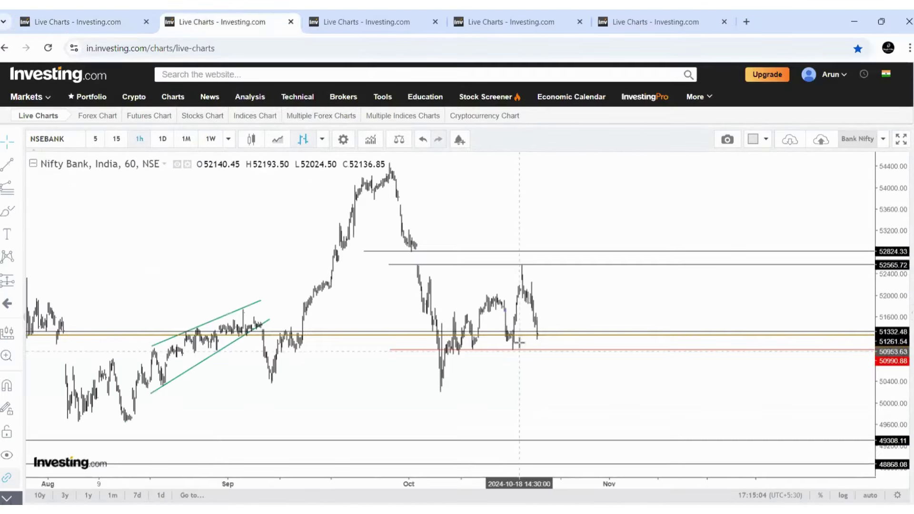
click(8, 166)
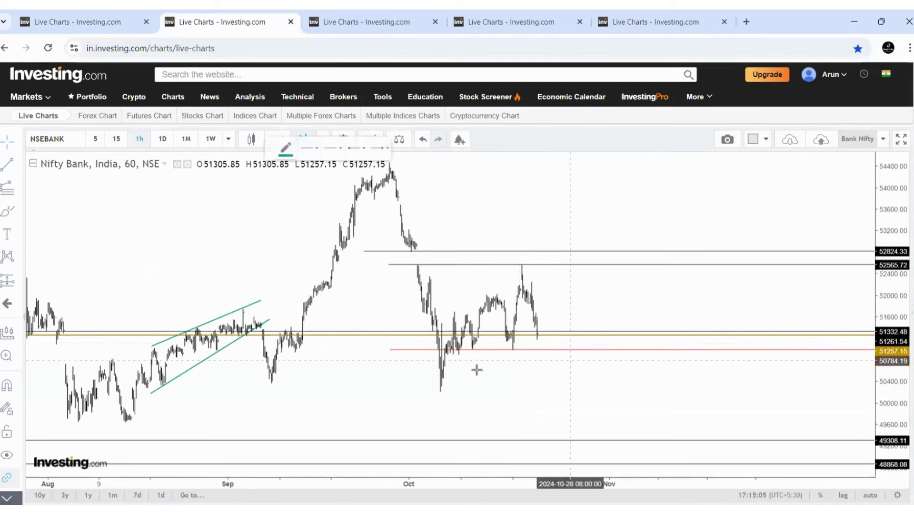
click(442, 392)
click(522, 346)
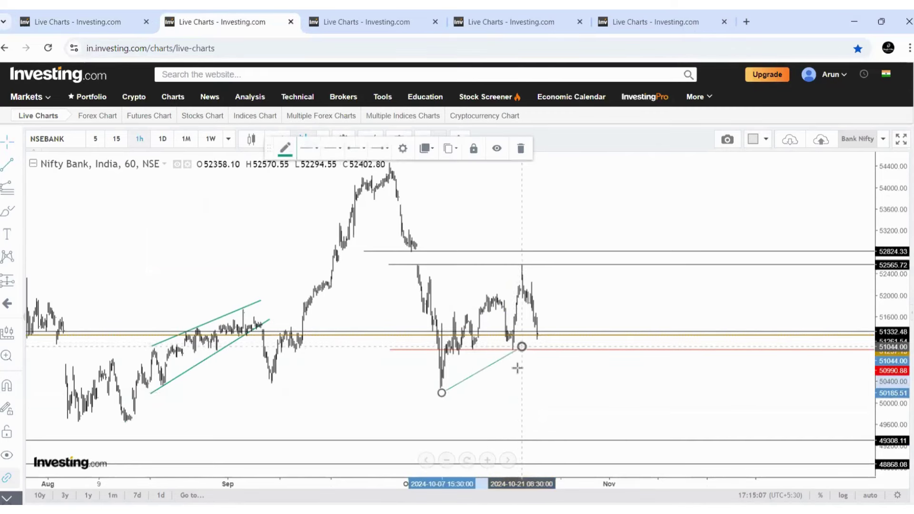
drag(522, 350, 528, 339)
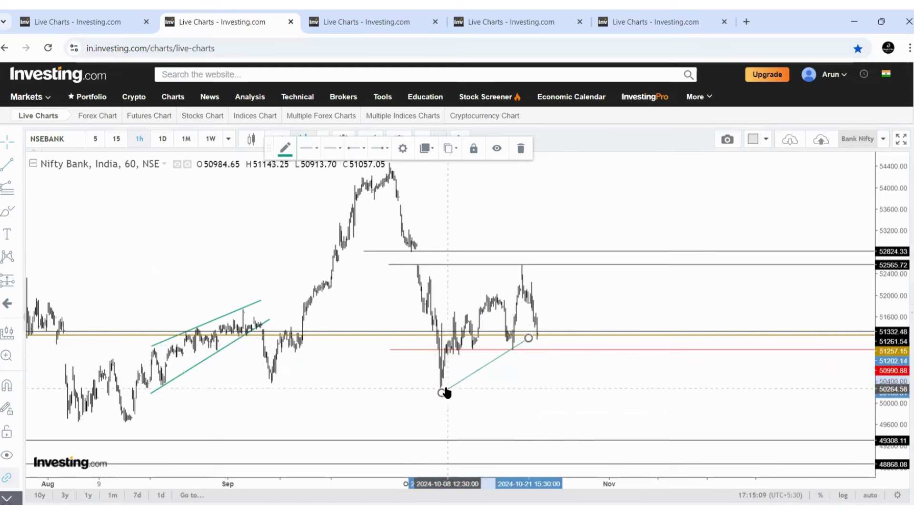
- Draw a falling arrow along the Nifty 50 October lows, from about 24,740 on October 8 to about 24,537 on October 21
click(108, 20)
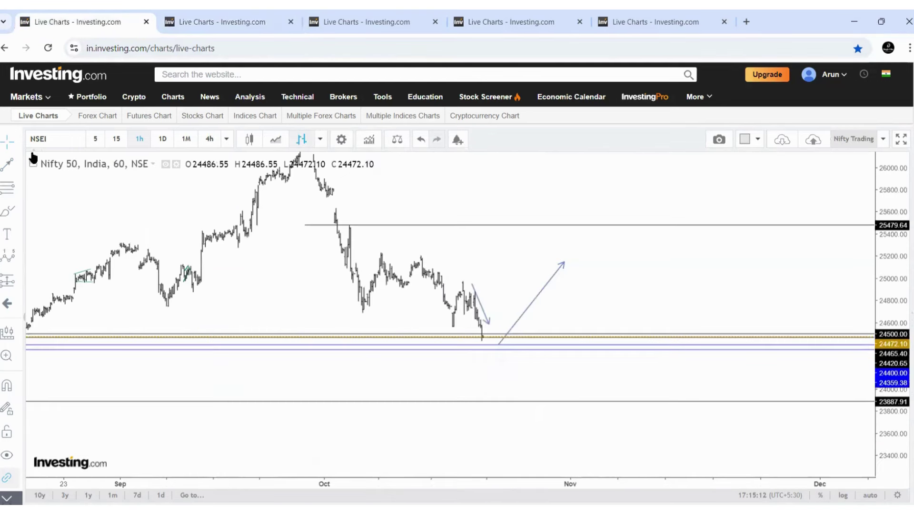
key(alt+t)
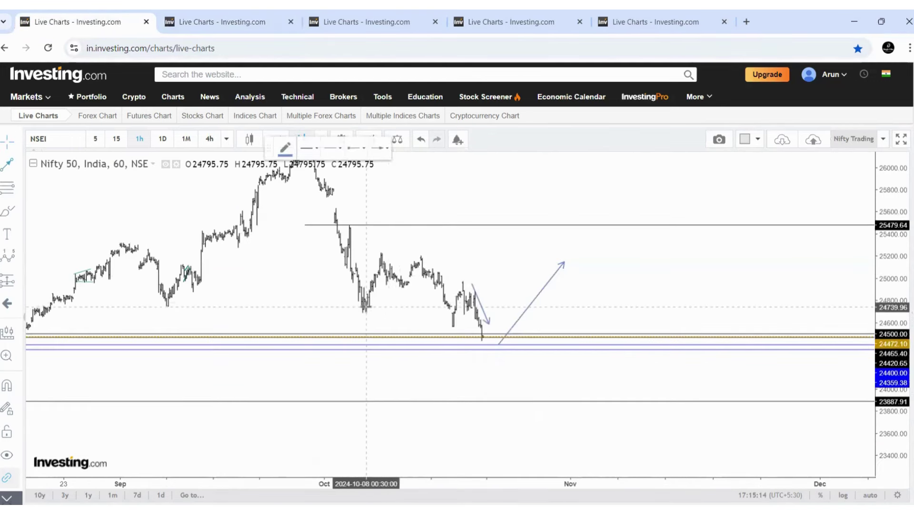
click(365, 307)
click(461, 328)
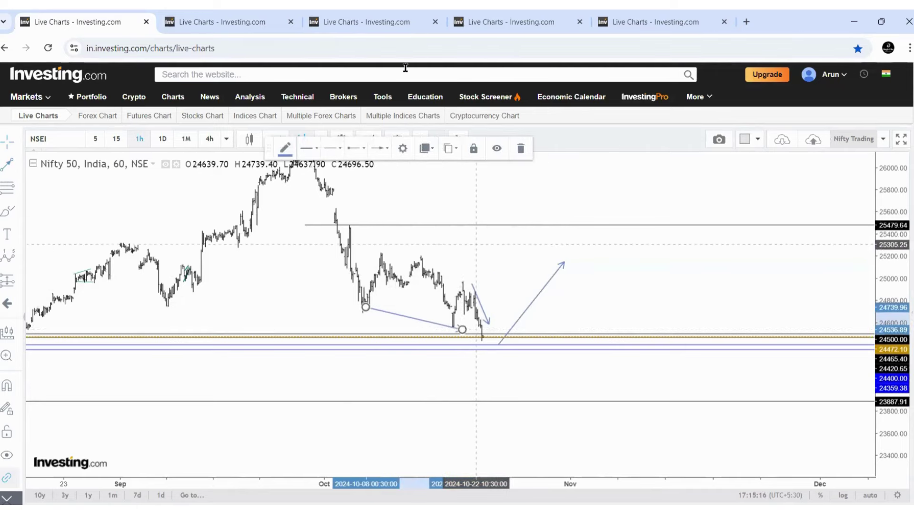
- Compare the October lows on the Bank Nifty and Nifty 50 charts, and delete the rising line under the Bank Nifty lows
click(278, 27)
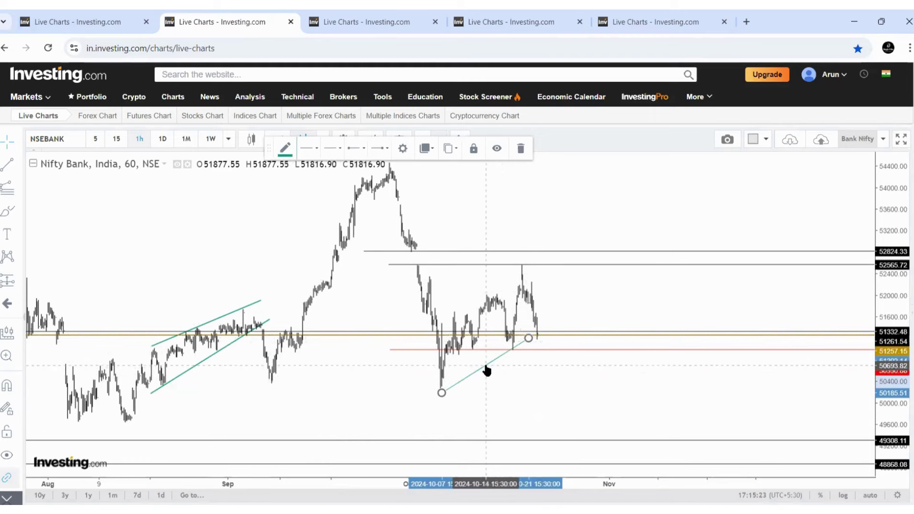
click(95, 19)
click(237, 14)
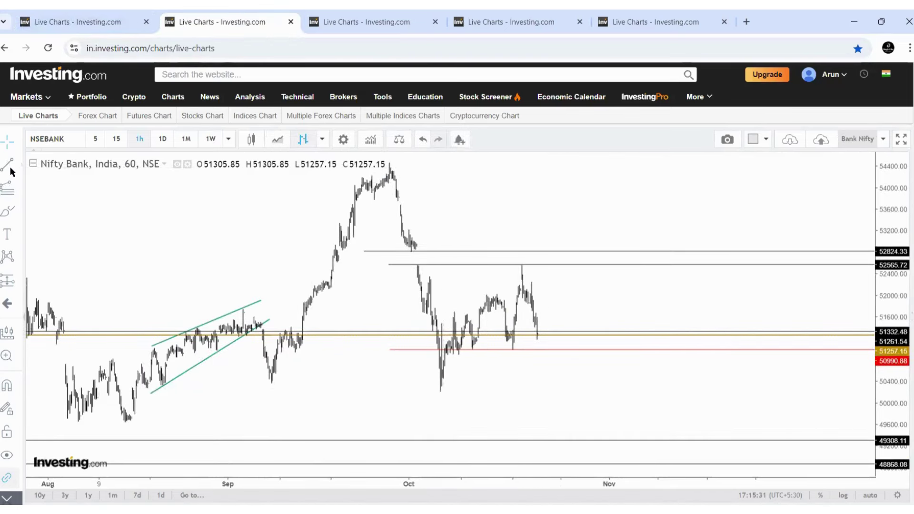
- Draw a short rising trend line across the Bank Nifty mid-October highs, from about 51,959 to about 52,174 on October 21
key(alt+t)
click(487, 297)
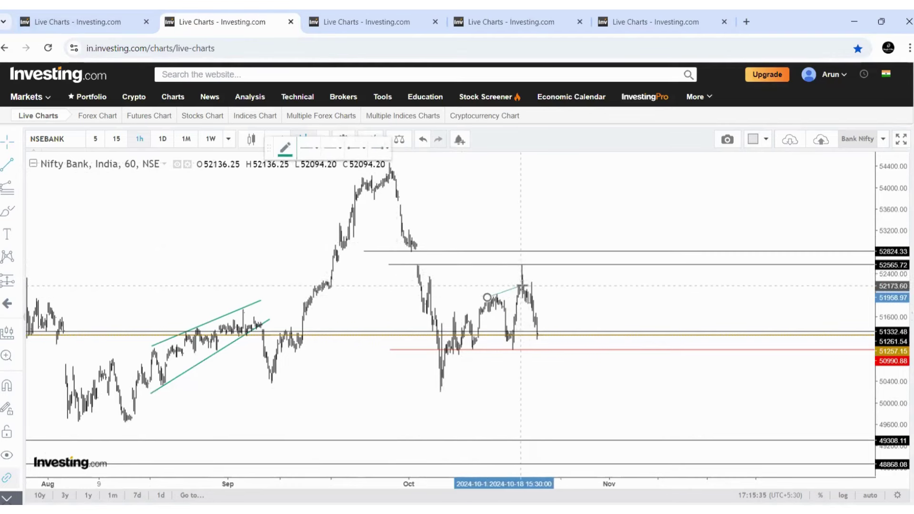
click(521, 286)
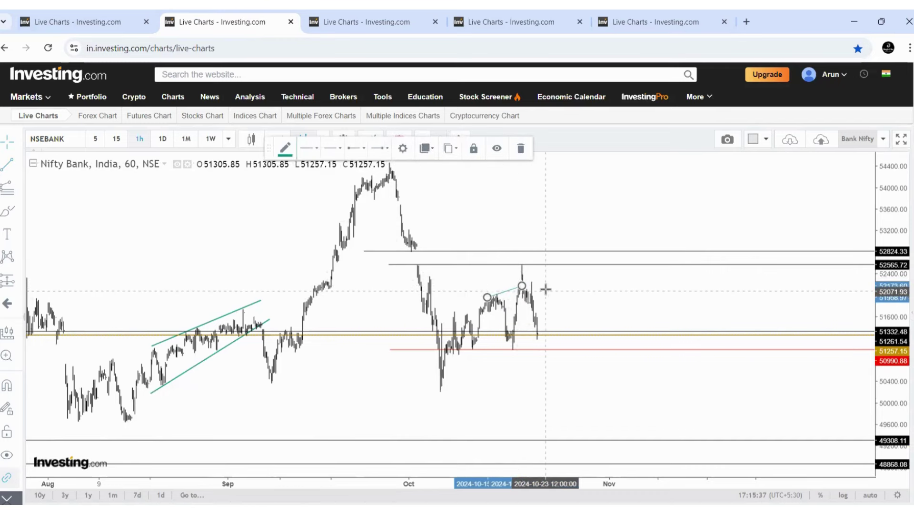
click(531, 290)
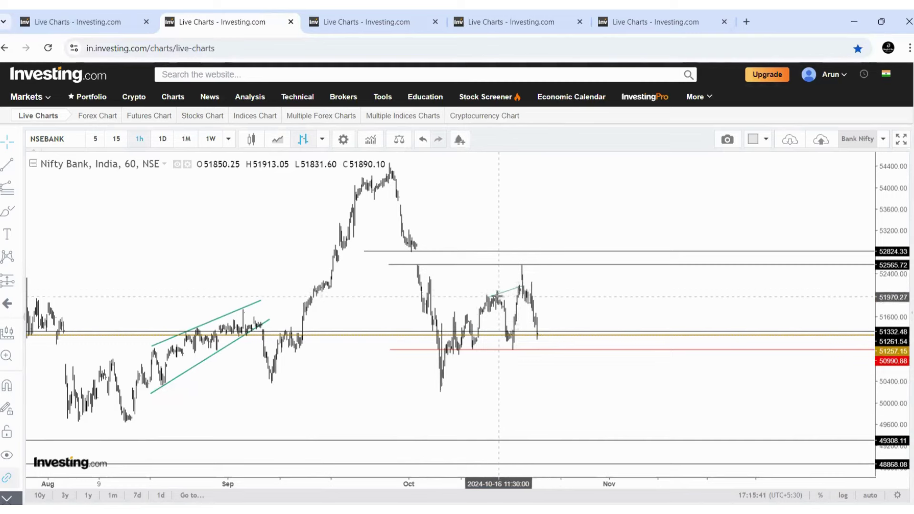
- Draw a falling arrow across the Nifty 50 highs, from about 25,190 on October 15 to about 24,894 near October 21
click(89, 20)
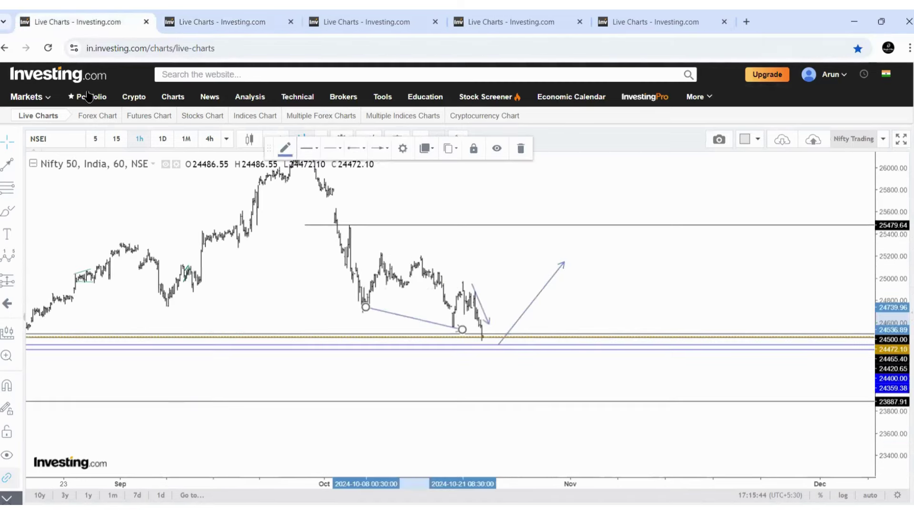
click(8, 165)
click(421, 257)
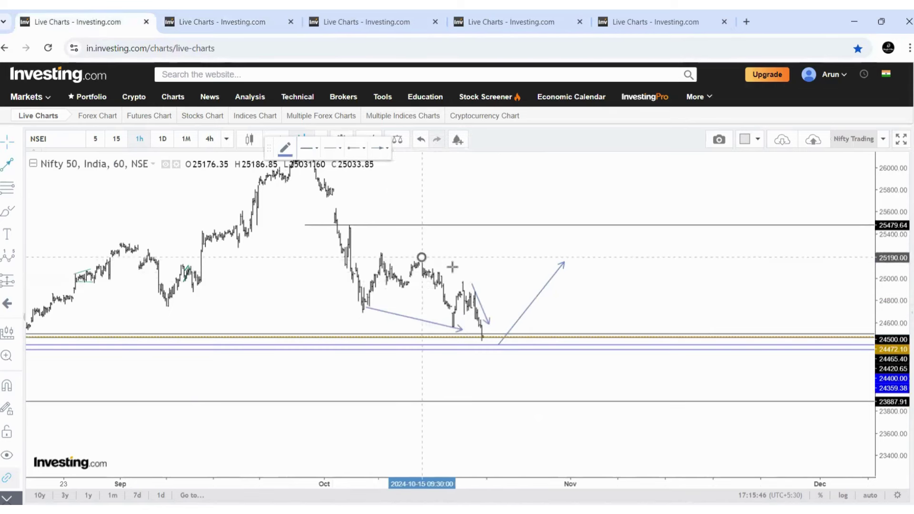
click(459, 290)
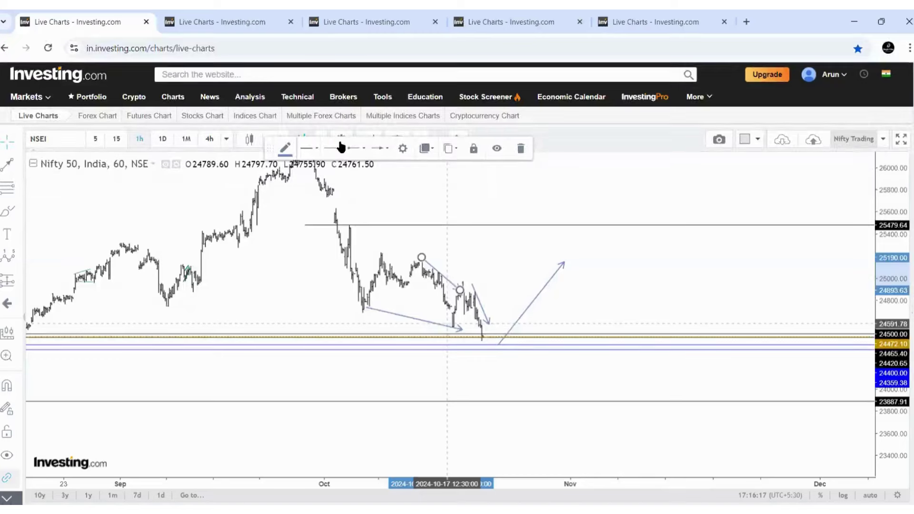
- Compare the recent highs on both charts, and delete the falling arrow under the Nifty 50 October lows
click(226, 15)
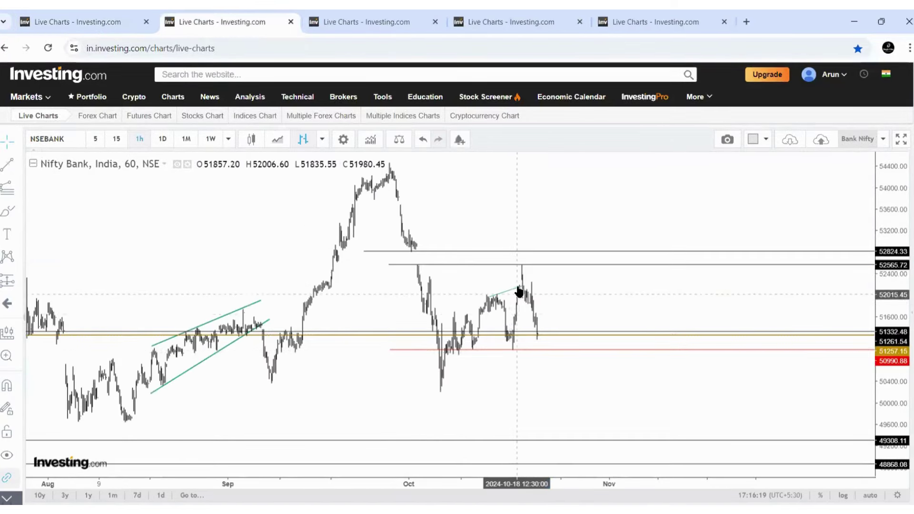
click(67, 18)
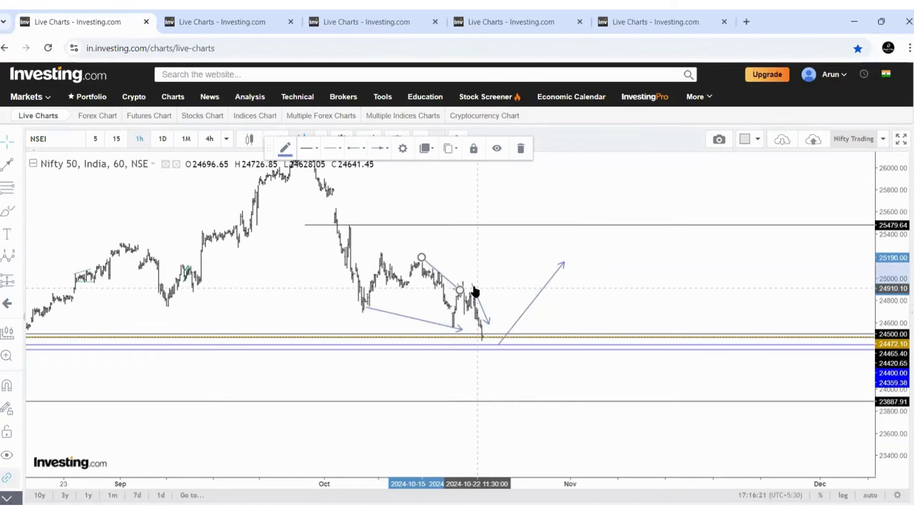
click(407, 318)
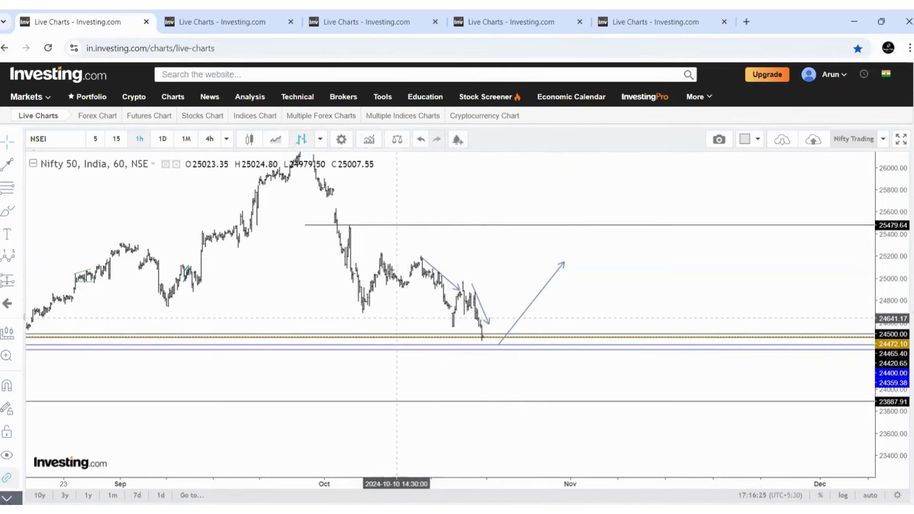
- Delete the short rising trend line joining the mid-October highs on the Bank Nifty chart
click(252, 19)
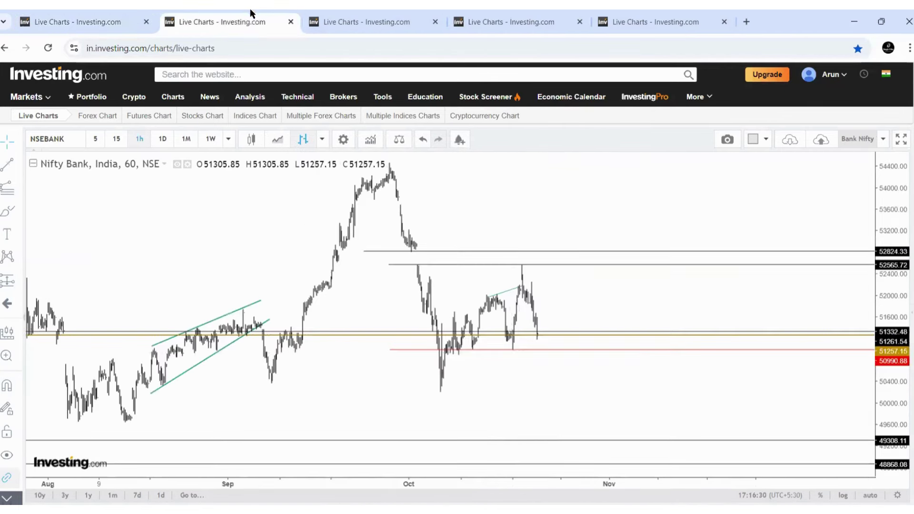
click(508, 295)
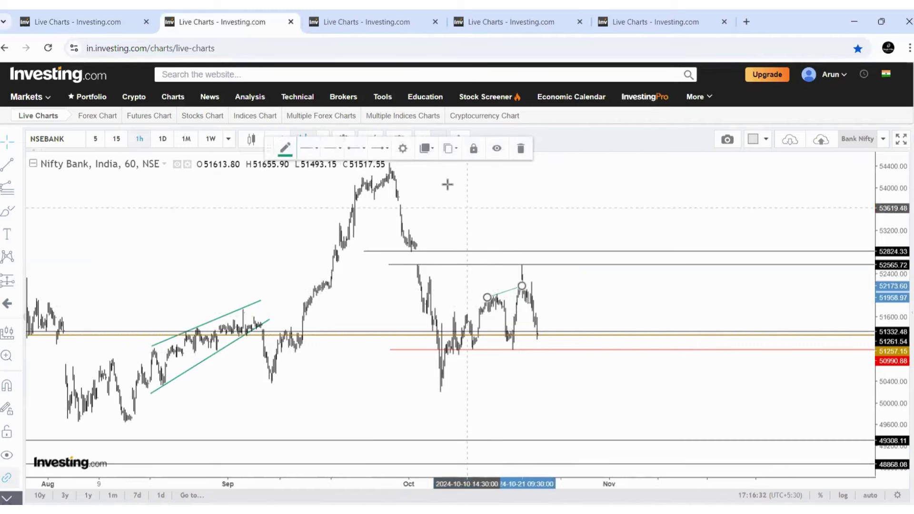
click(519, 148)
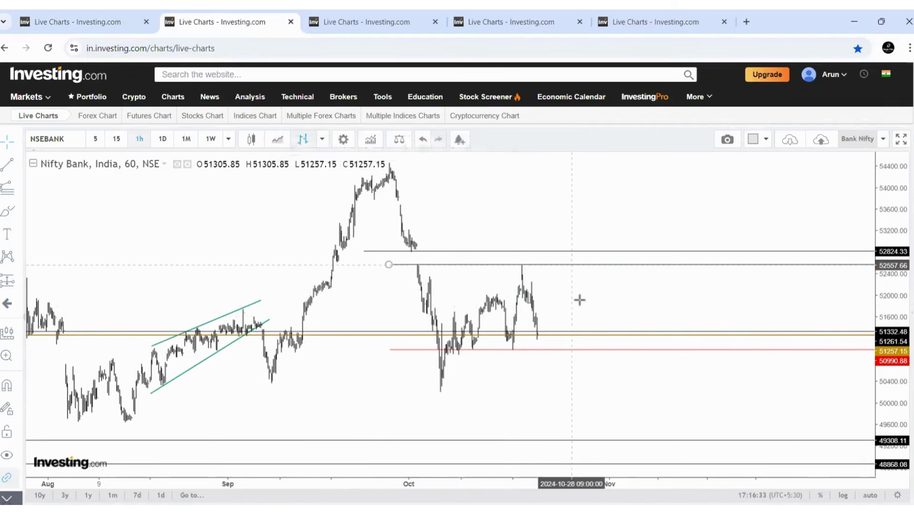
- Compare the Bank Nifty high at the 52,565.72 line with the W-X-Y forecast in the saved image 3.png
key(alt+Tab)
key(Right)
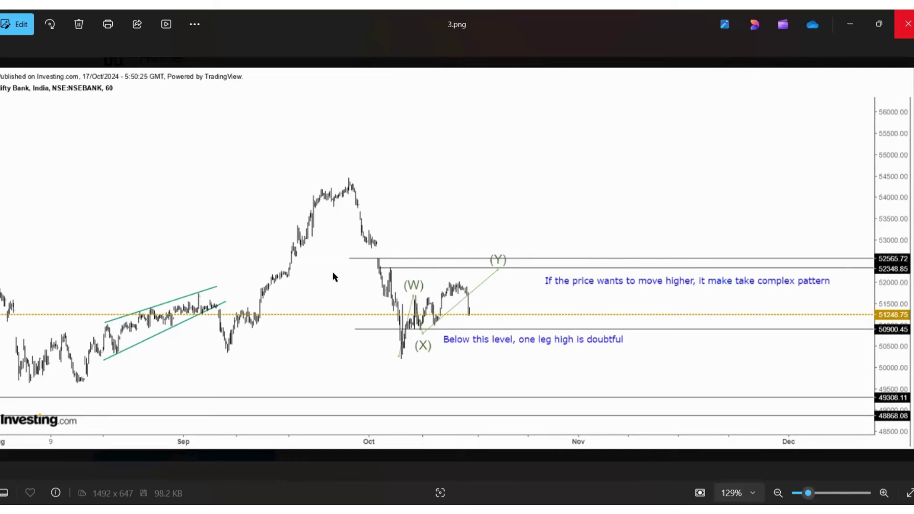
key(alt+Tab)
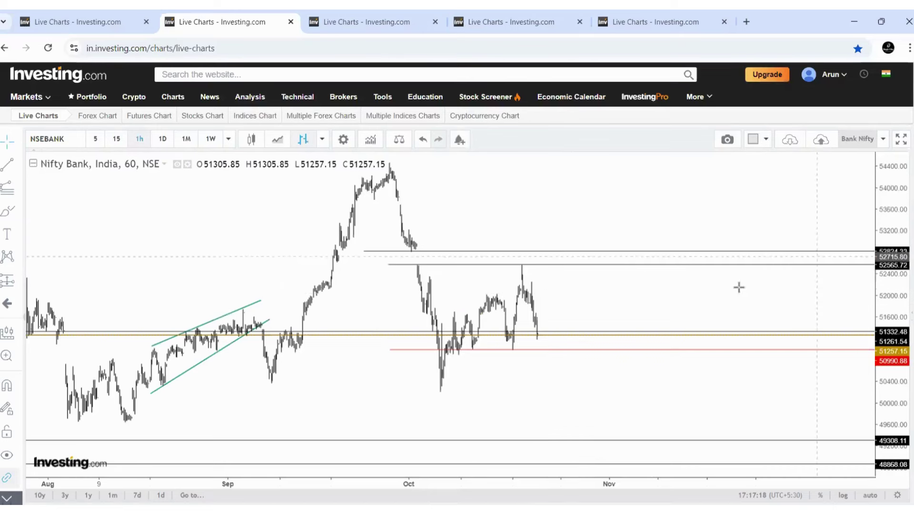
click(512, 265)
drag(521, 270, 520, 269)
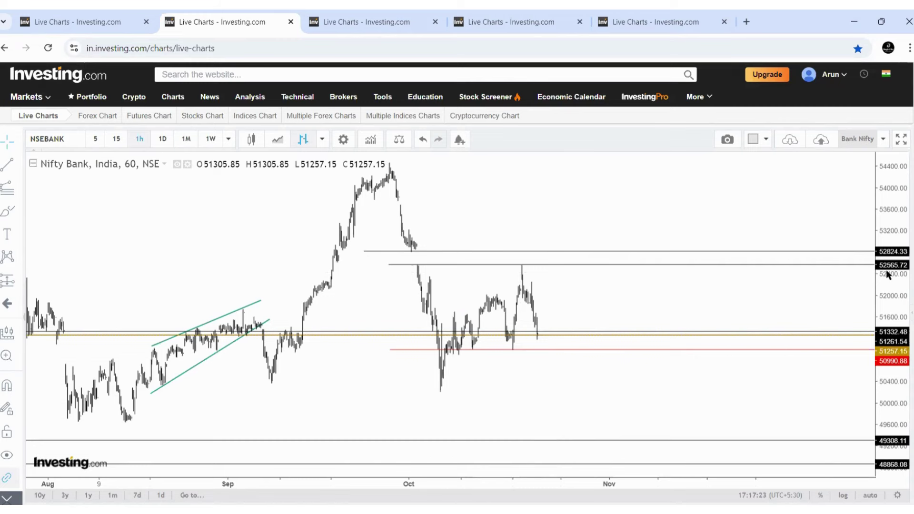
key(alt+Tab)
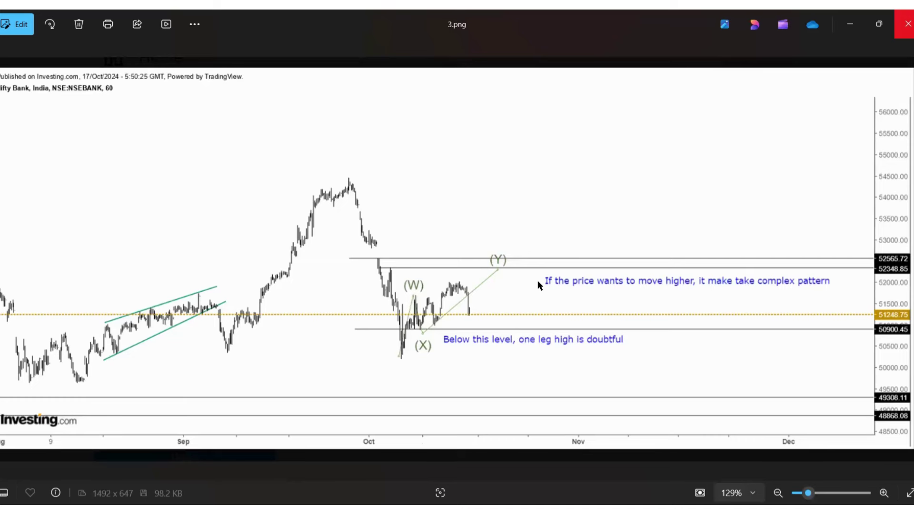
key(alt+Tab)
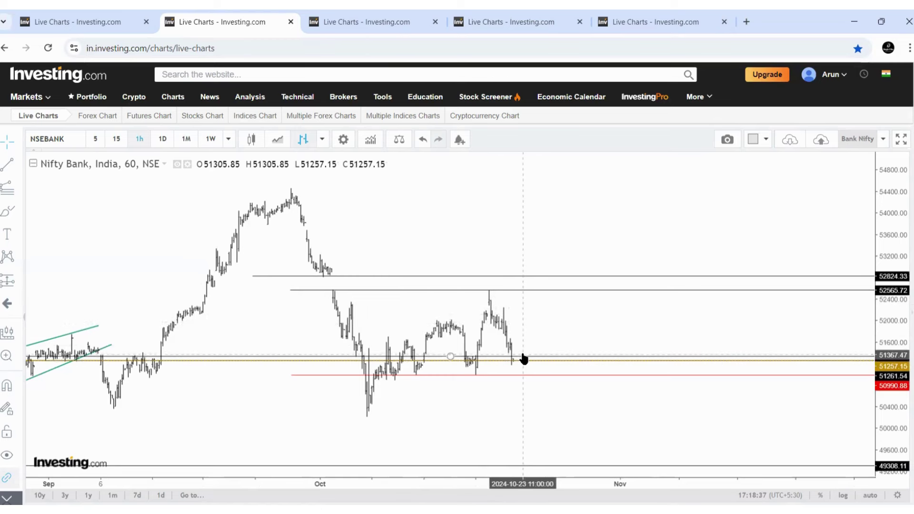
- Examine the latest Bank Nifty price bars against the horizontal lines at 51,332.48 and 50,990.88
drag(524, 358, 538, 365)
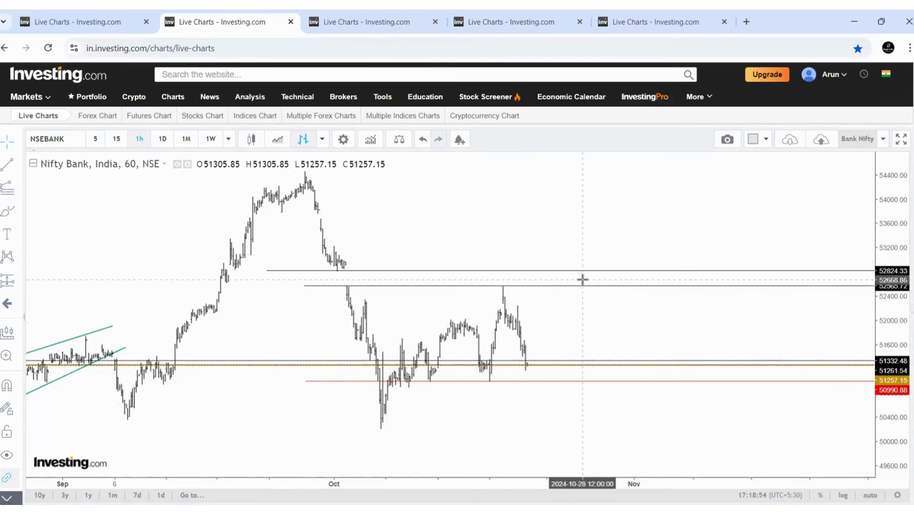
click(471, 361)
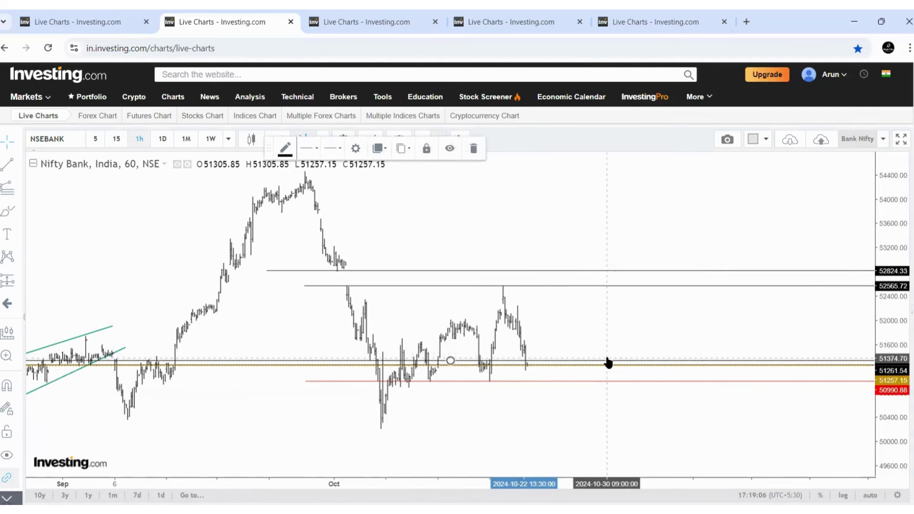
drag(609, 363, 552, 368)
drag(566, 424, 583, 426)
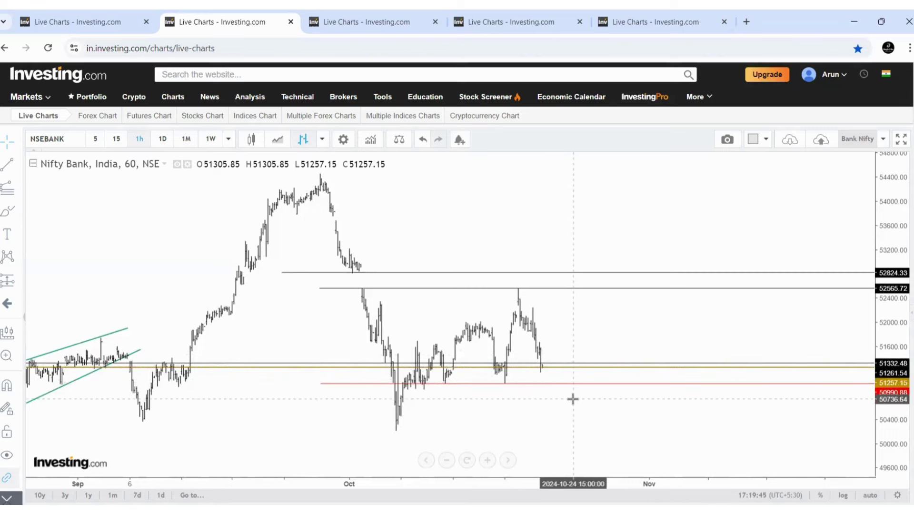
drag(544, 376, 544, 375)
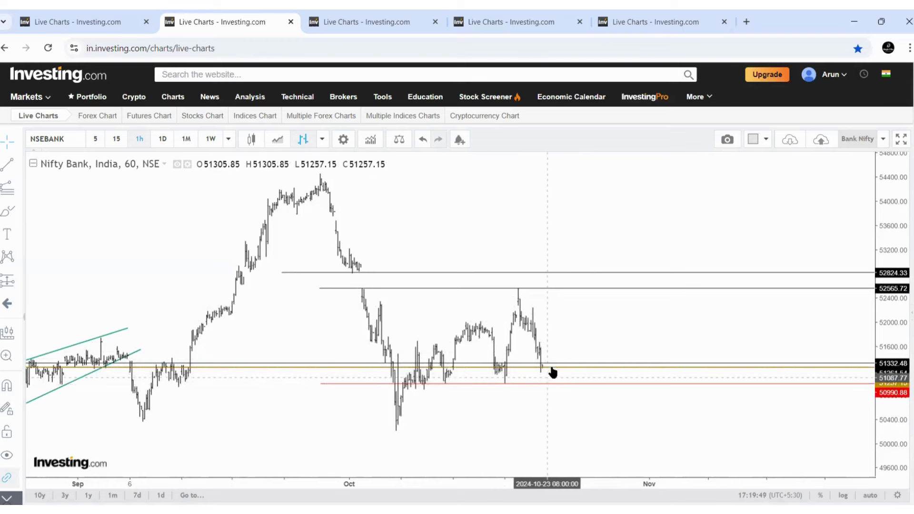
- Draw an Elliott impulse wave (0)–(5) on the hourly Bank Nifty chart, falling from the 52,565.72 line to just below the 50,990.88 line
click(18, 256)
click(167, 327)
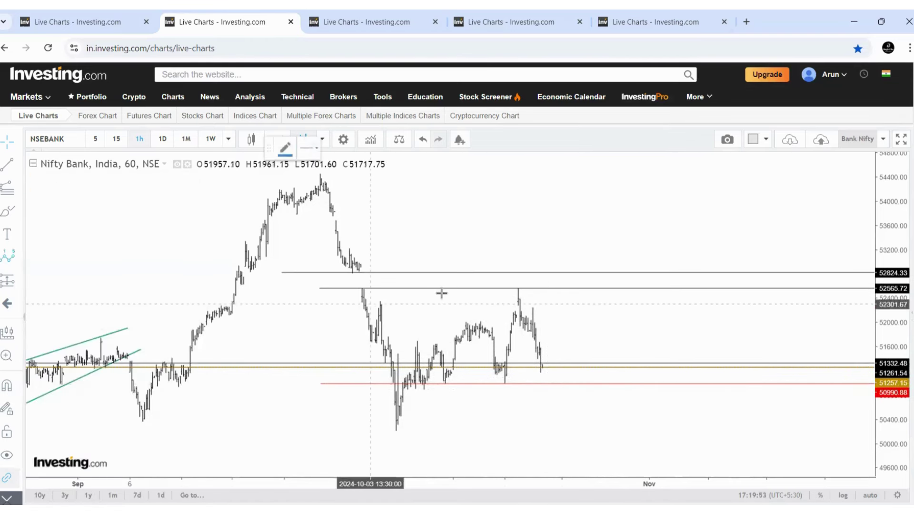
click(518, 289)
click(522, 329)
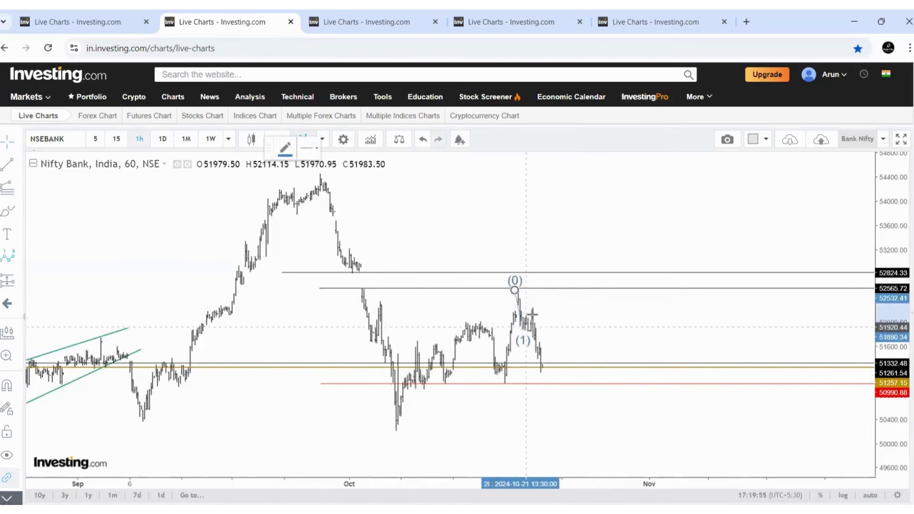
click(535, 313)
click(543, 372)
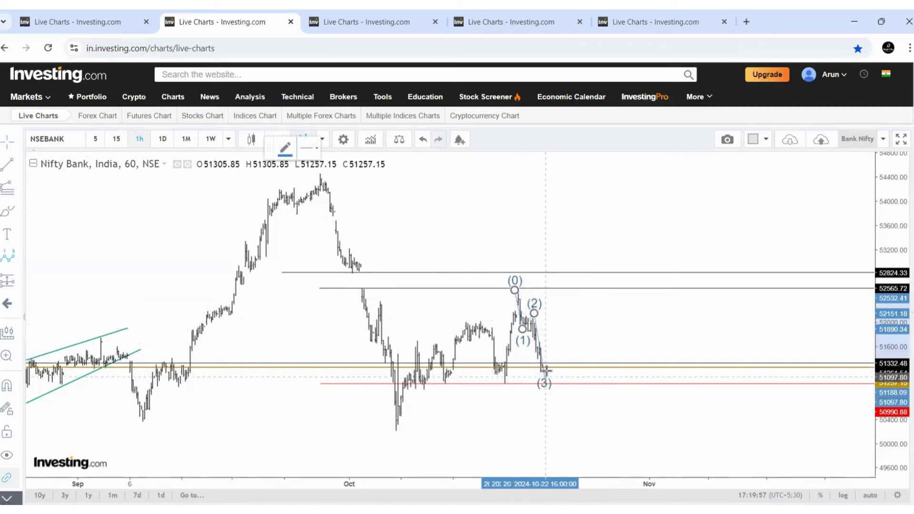
click(555, 355)
click(566, 389)
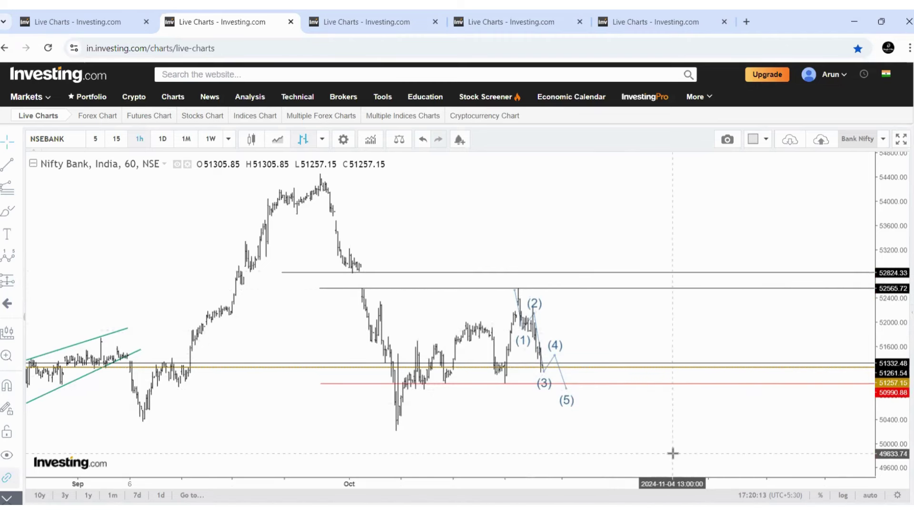
- Raise the wave (4) point to about 51,589, and delete the impulse wave drawing from the Bank Nifty chart
click(548, 363)
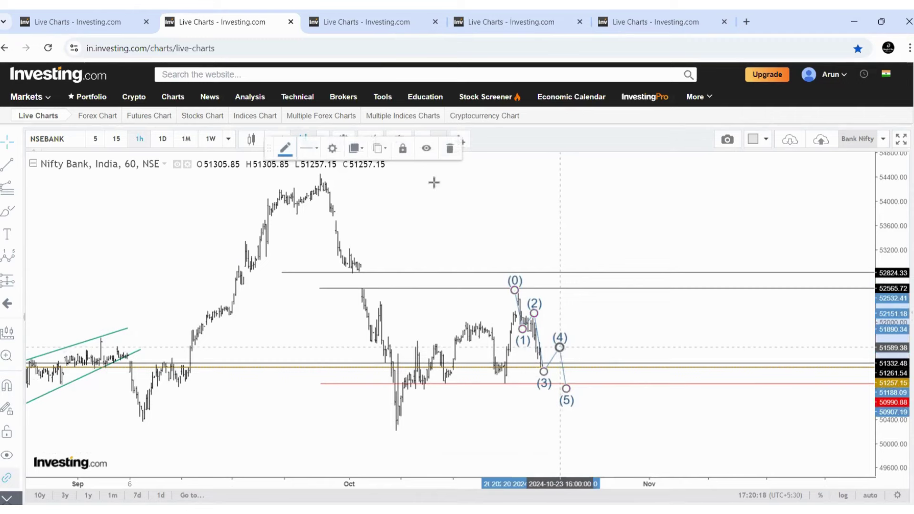
click(445, 147)
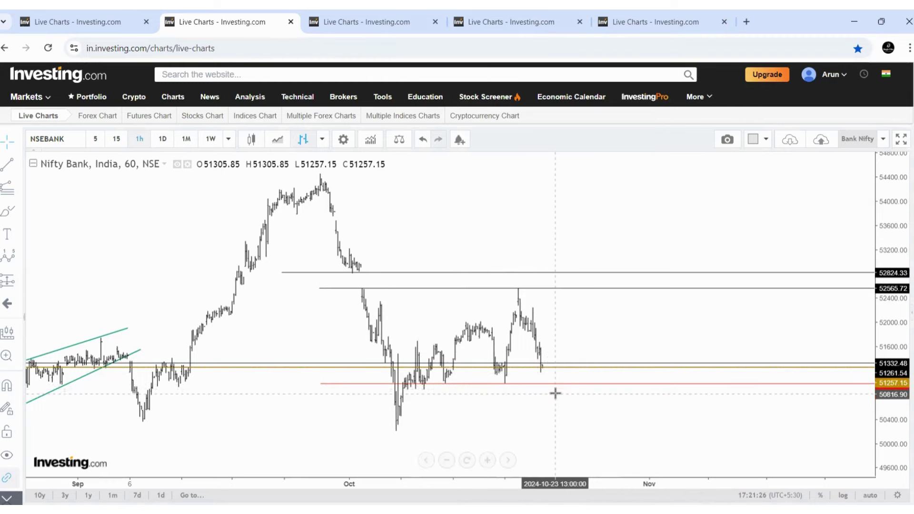
- Switch the Bank Nifty chart to the daily interval and place a horizontal line at 50,322.52 near the October low
click(163, 140)
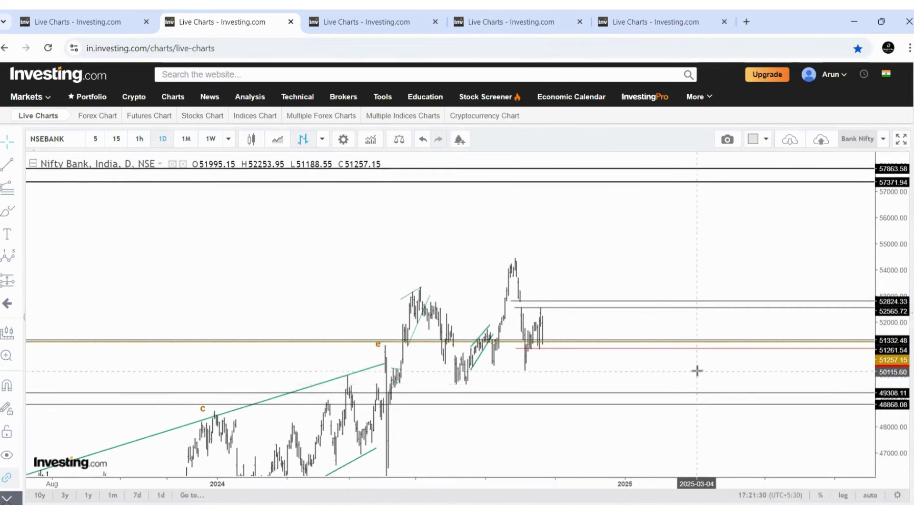
drag(567, 369, 567, 370)
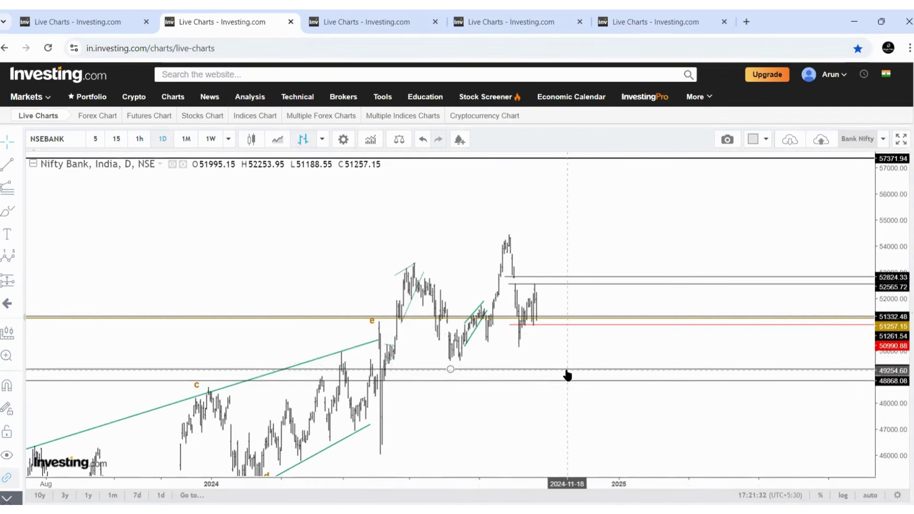
key(ctrl+z)
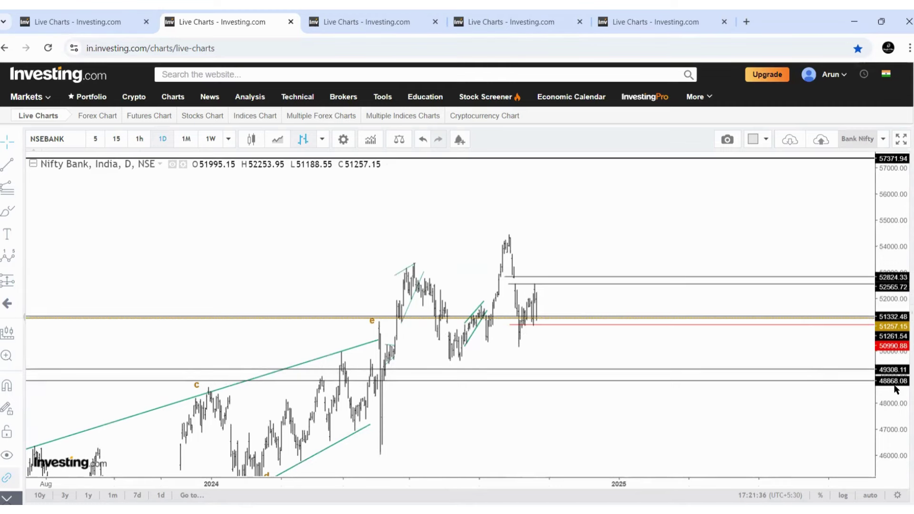
click(559, 342)
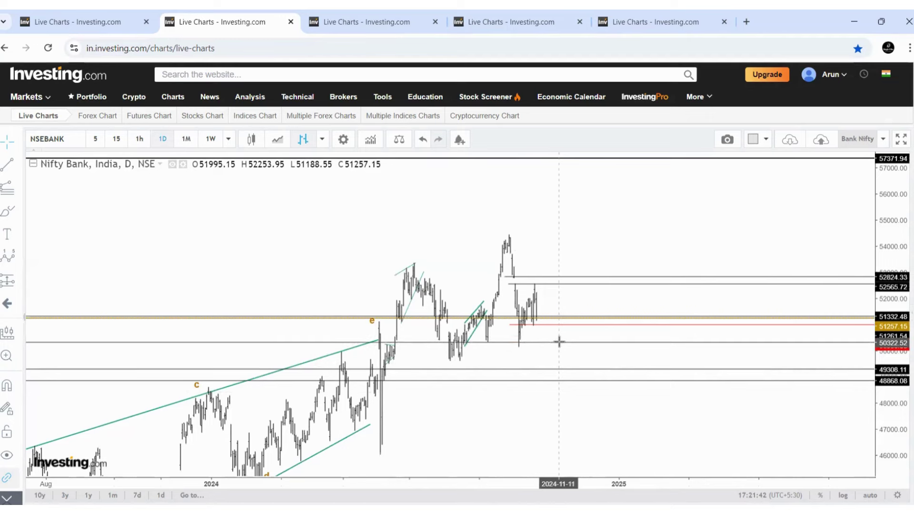
- Mark the daily Bank Nifty October low with a small ellipse on the 50,322.52 line, and delete the ellipse
click(17, 222)
click(73, 279)
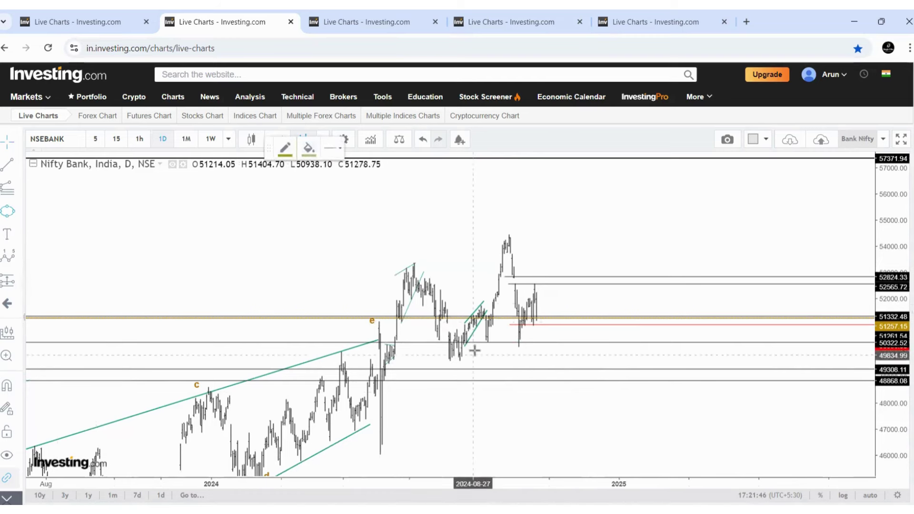
drag(513, 343, 538, 343)
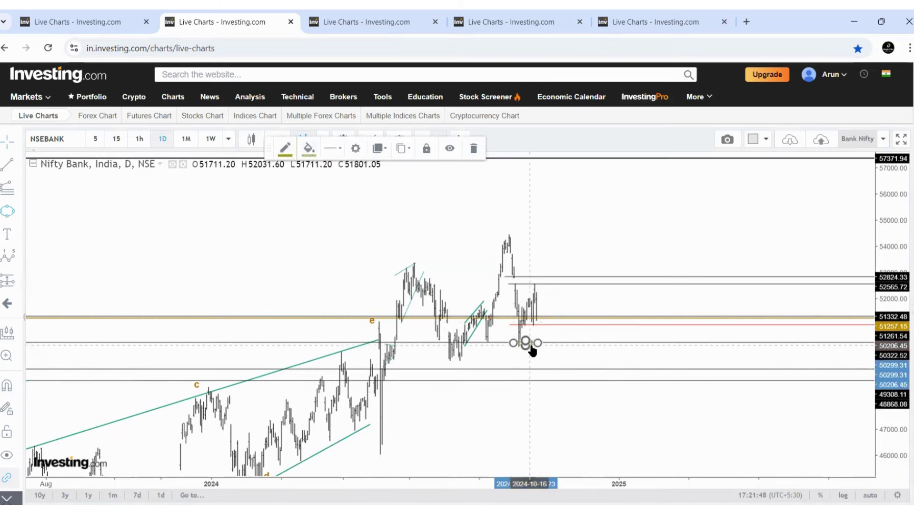
click(527, 351)
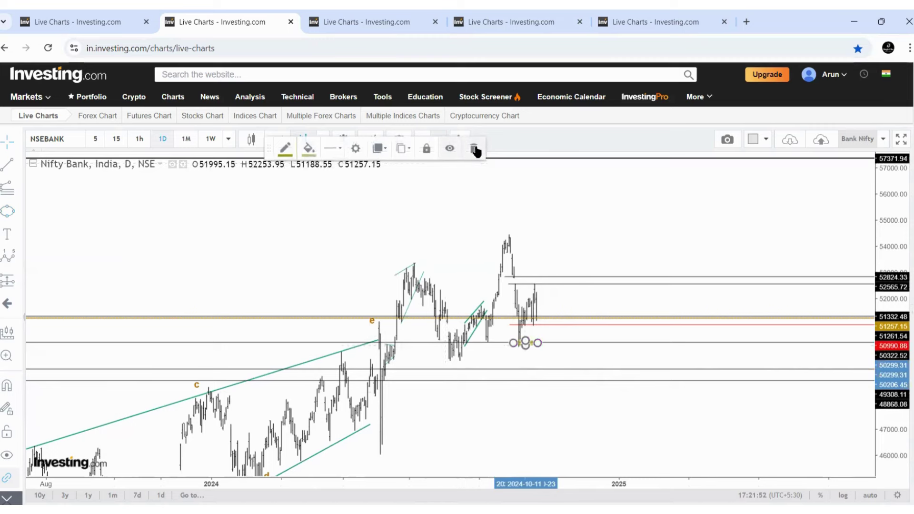
click(475, 149)
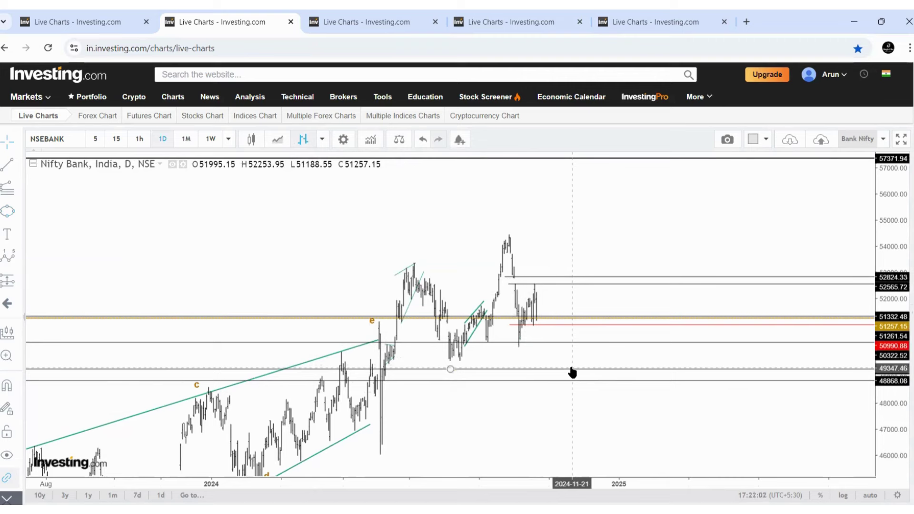
- Set the Nifty 50 chart to the daily interval and examine the decline from the September high against the horizontal support lines
click(108, 17)
click(163, 138)
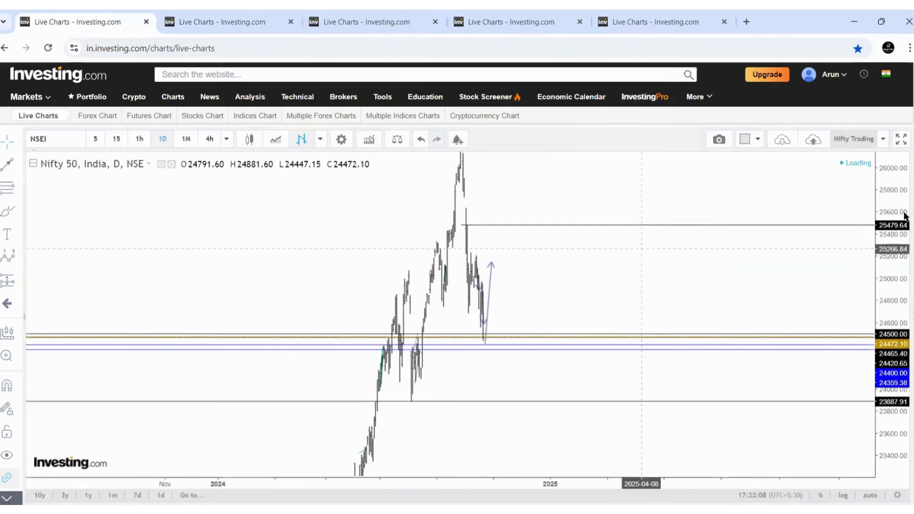
drag(888, 188, 878, 395)
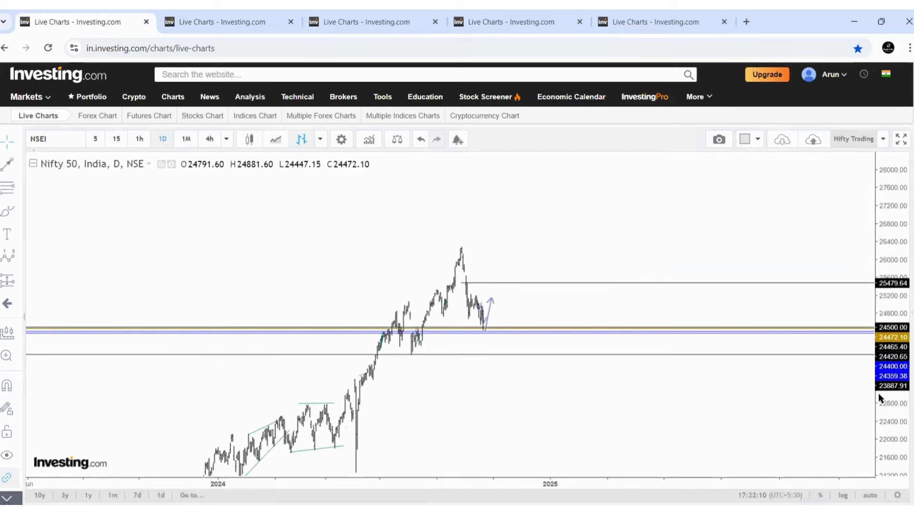
drag(732, 359, 534, 232)
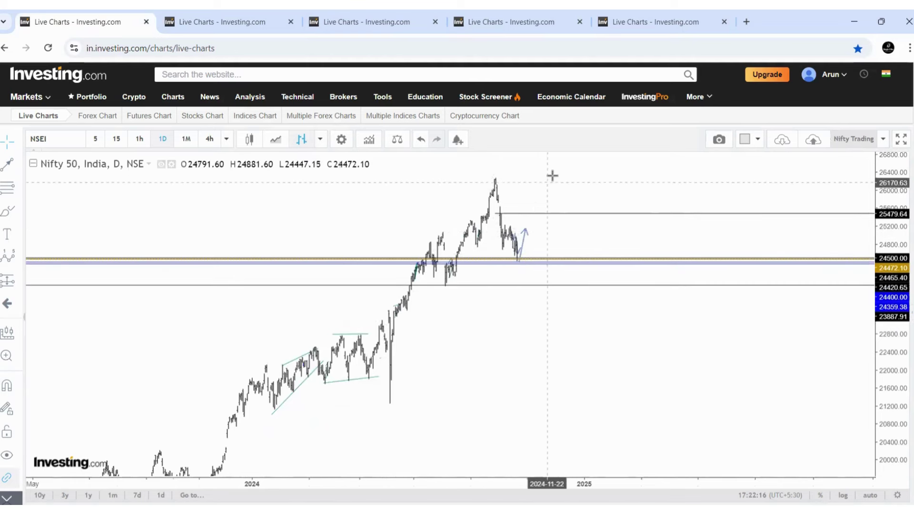
mouse_move(486, 460)
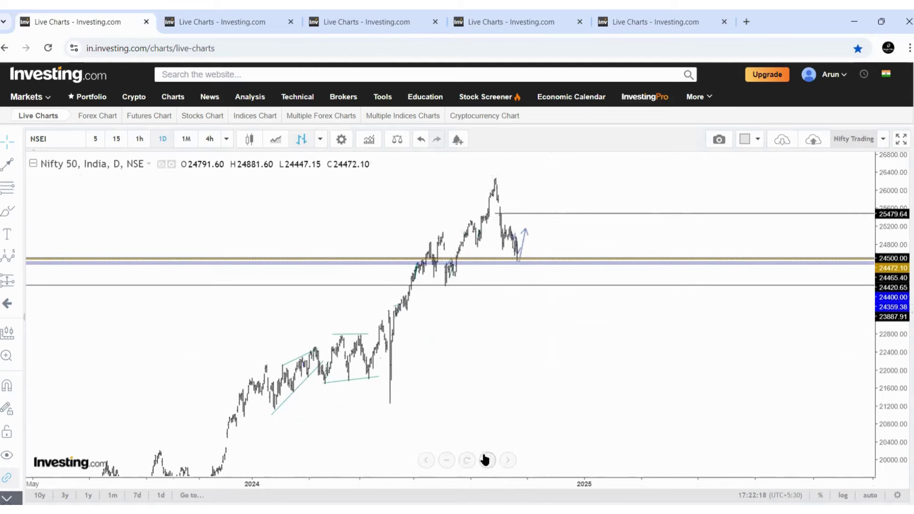
click(453, 461)
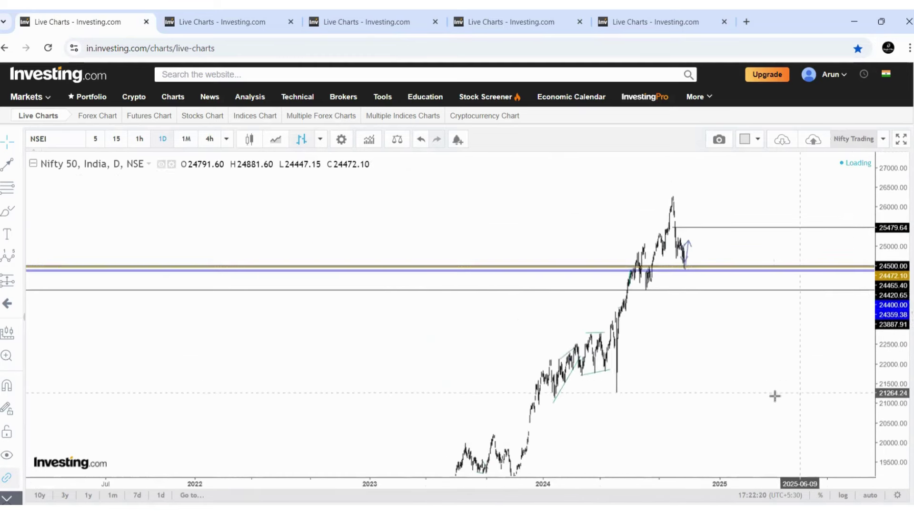
scroll(720, 288, down, 5)
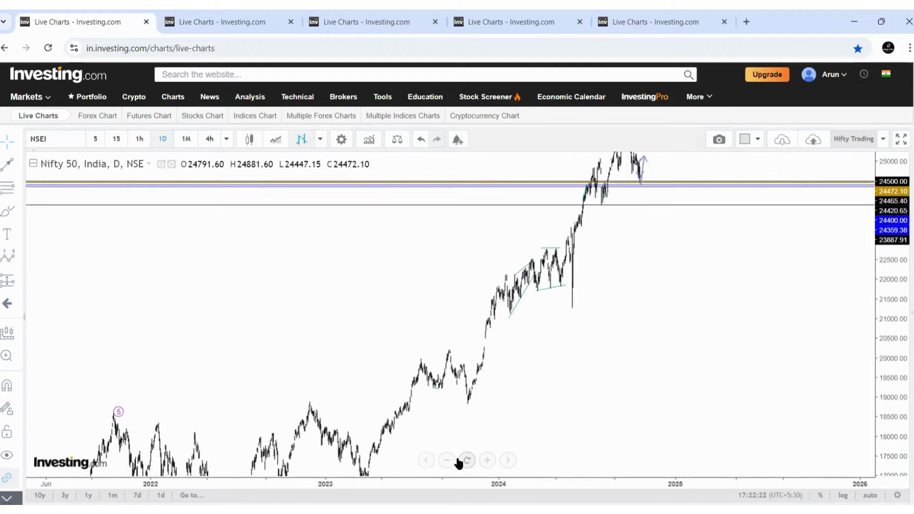
click(446, 460)
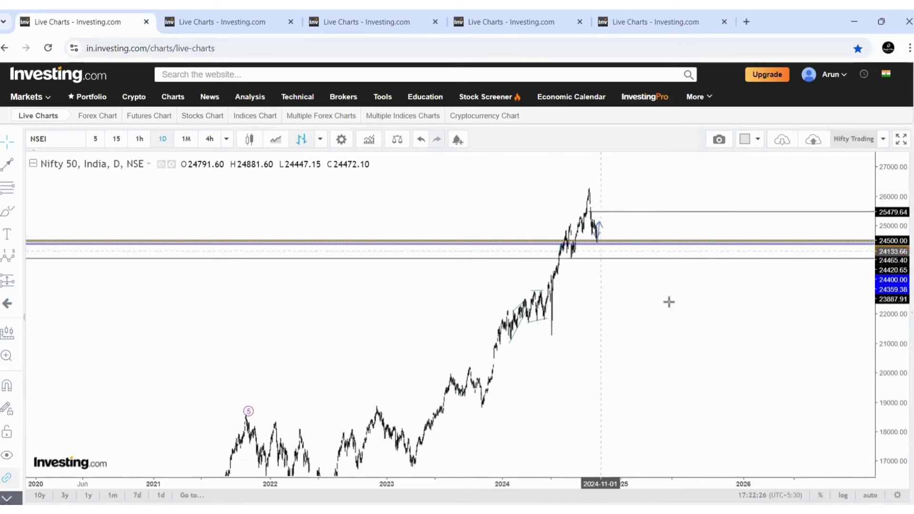
drag(894, 367, 840, 309)
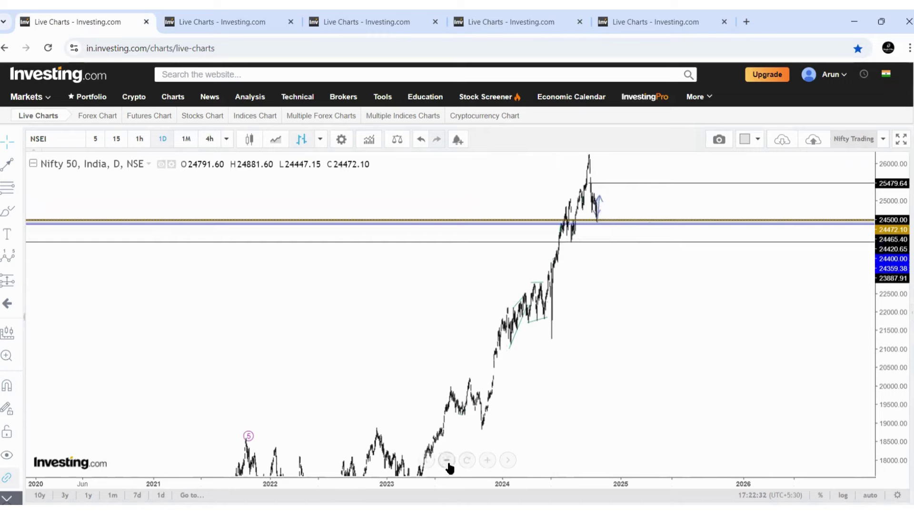
scroll(528, 447, up, 8)
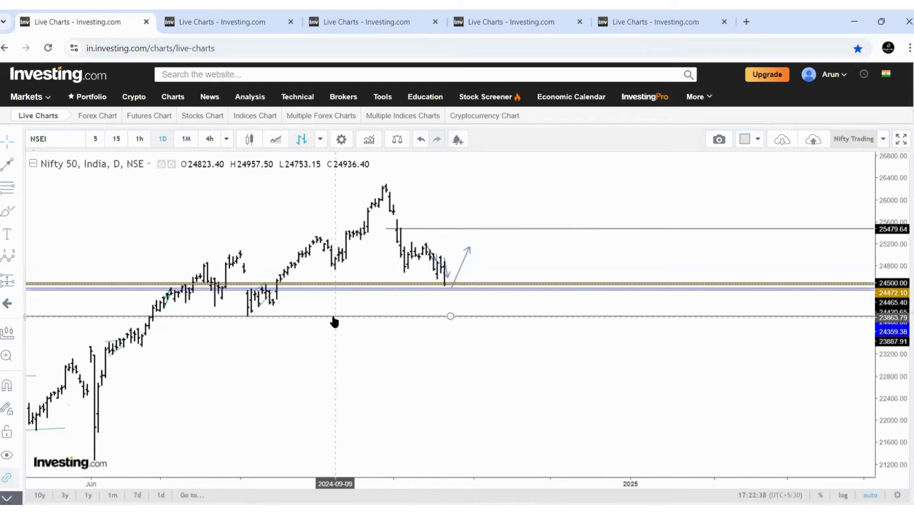
- Draw a Fibonacci retracement on the daily Nifty 50 chart from the mid-2022 low level at 15,126.94 to the 2024 high level at 26,247.79
click(447, 460)
click(447, 460)
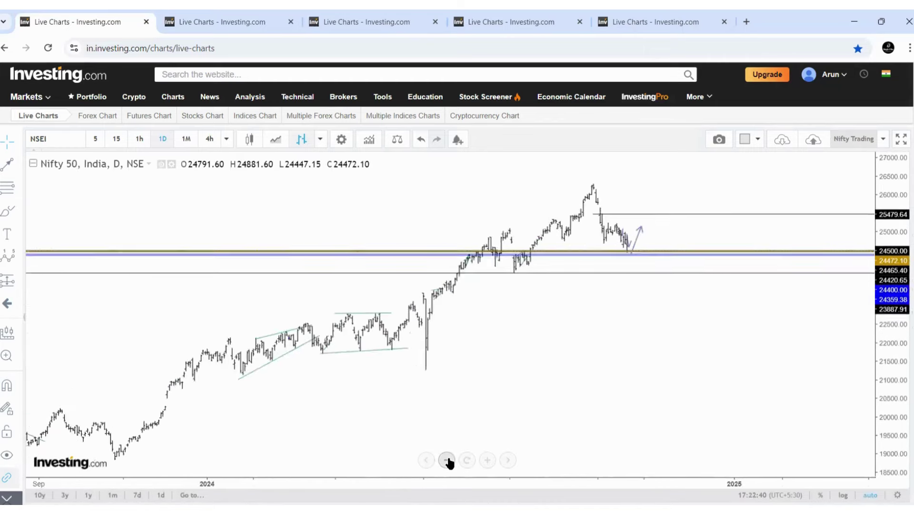
click(446, 459)
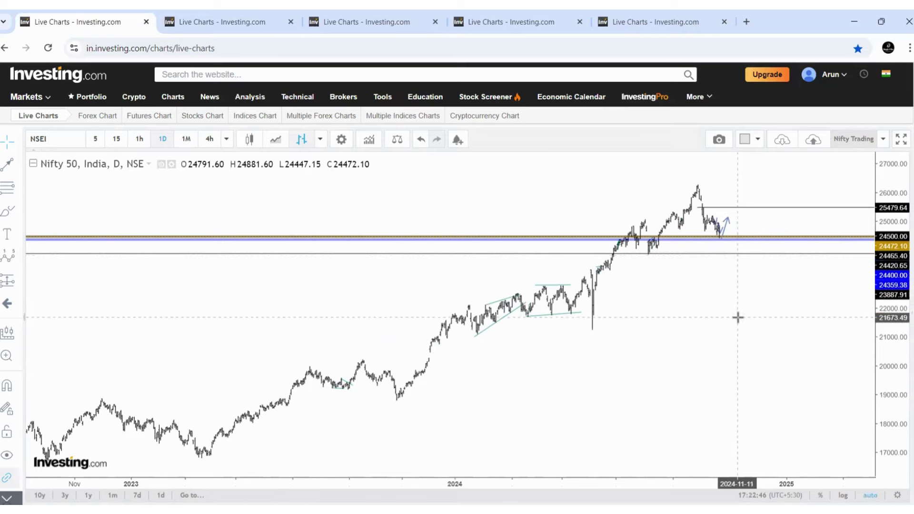
drag(648, 319, 577, 214)
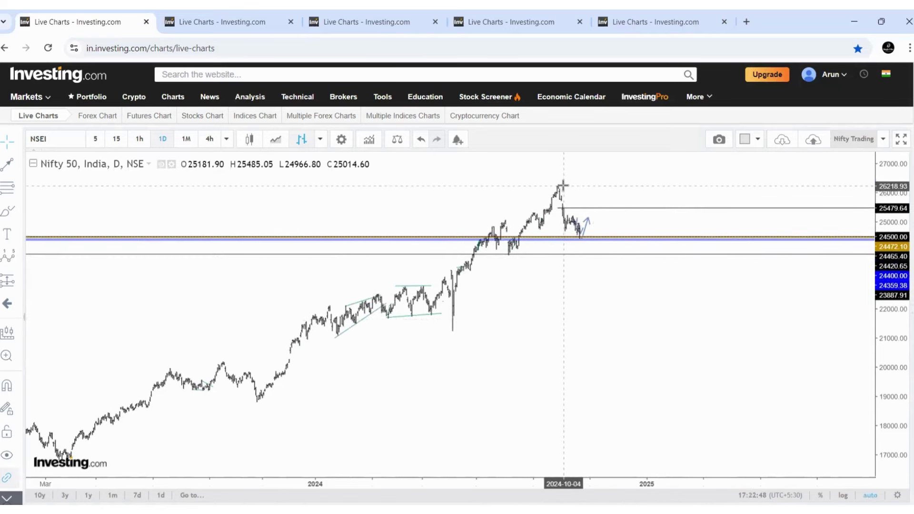
click(447, 460)
click(446, 460)
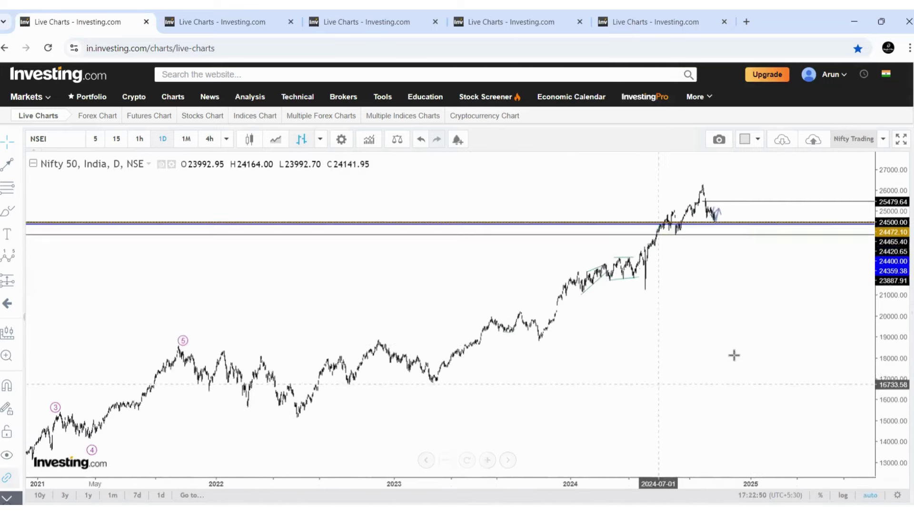
click(446, 460)
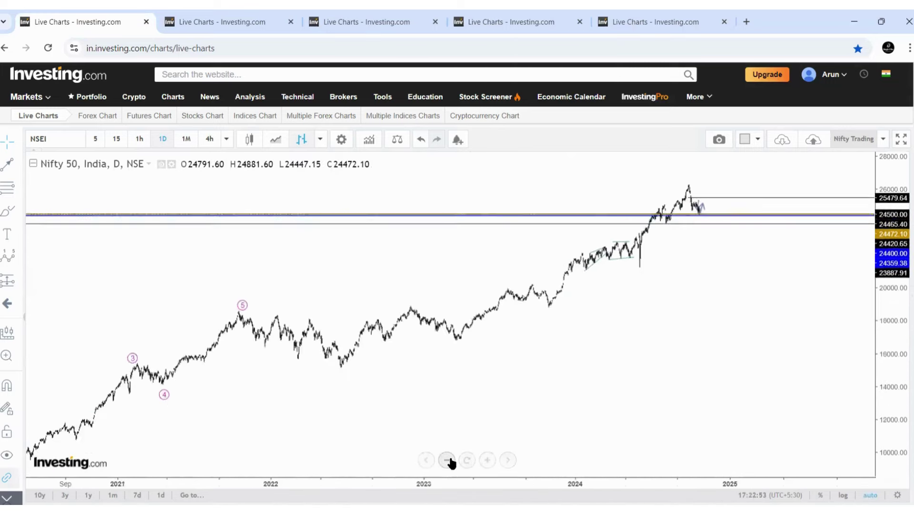
click(446, 460)
drag(726, 349, 530, 383)
click(1, 193)
drag(300, 368, 441, 306)
drag(657, 225, 695, 184)
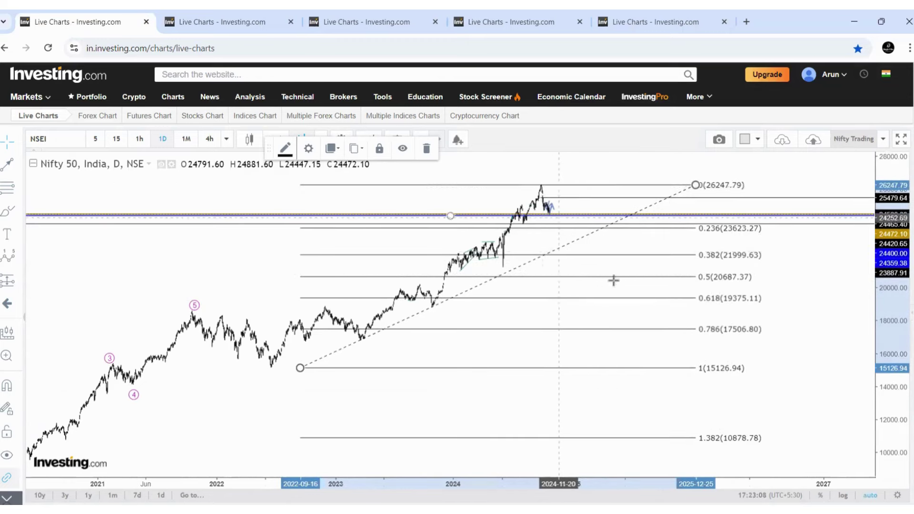
- Compare the 0.236 and 0.382 retracement levels with the 23,887.91 support line, and delete the Fibonacci retracement from the Nifty 50 chart
mouse_move(899, 359)
mouse_down()
mouse_move(816, 316)
mouse_move(653, 305)
mouse_up()
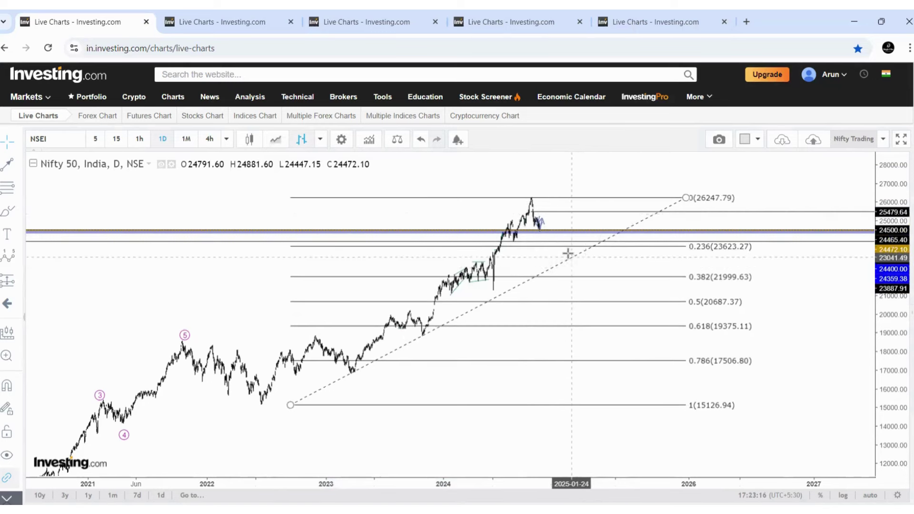
drag(896, 347, 893, 228)
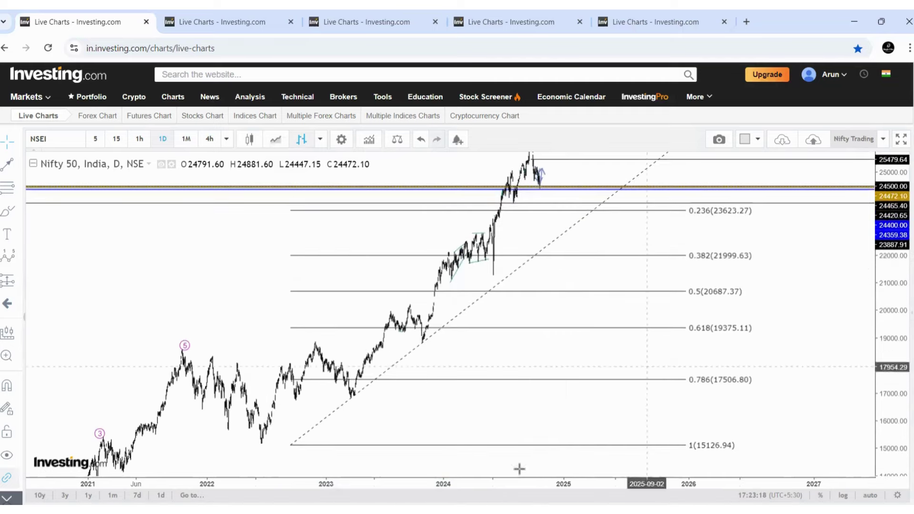
click(487, 459)
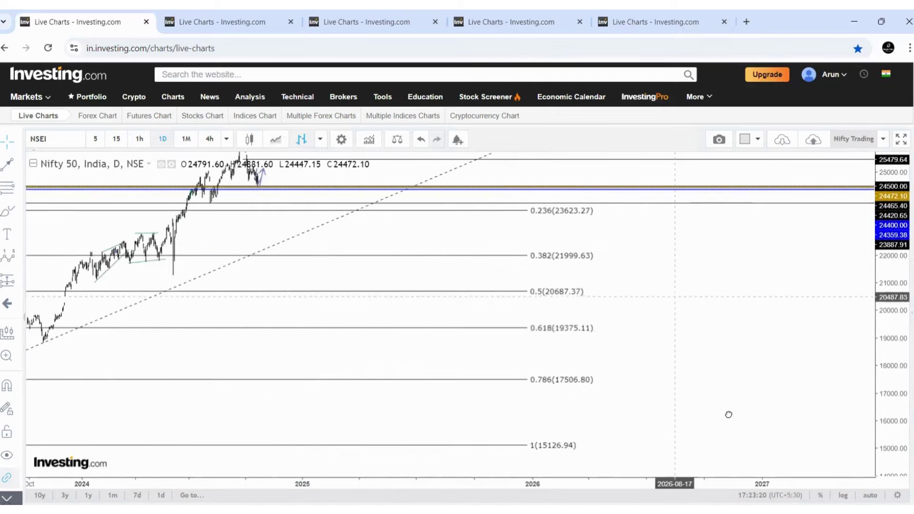
scroll(904, 330, up, 3)
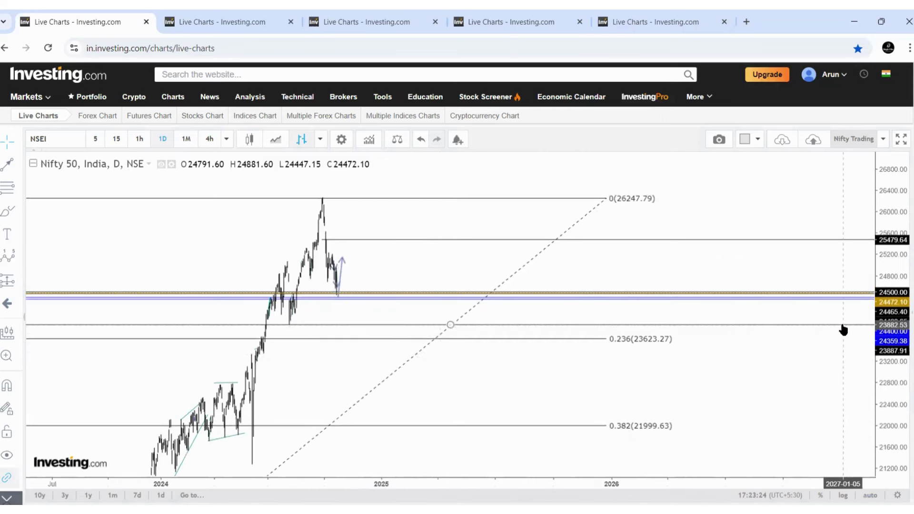
click(318, 339)
click(421, 150)
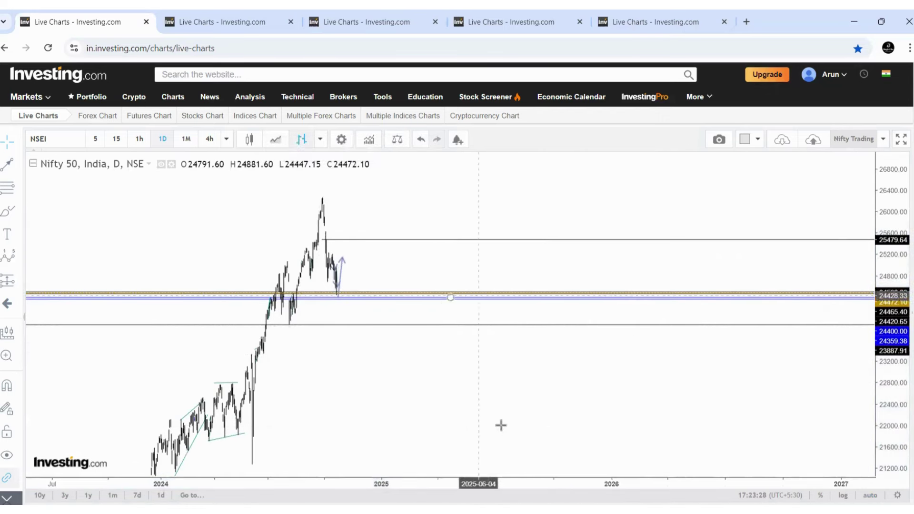
click(466, 460)
click(488, 460)
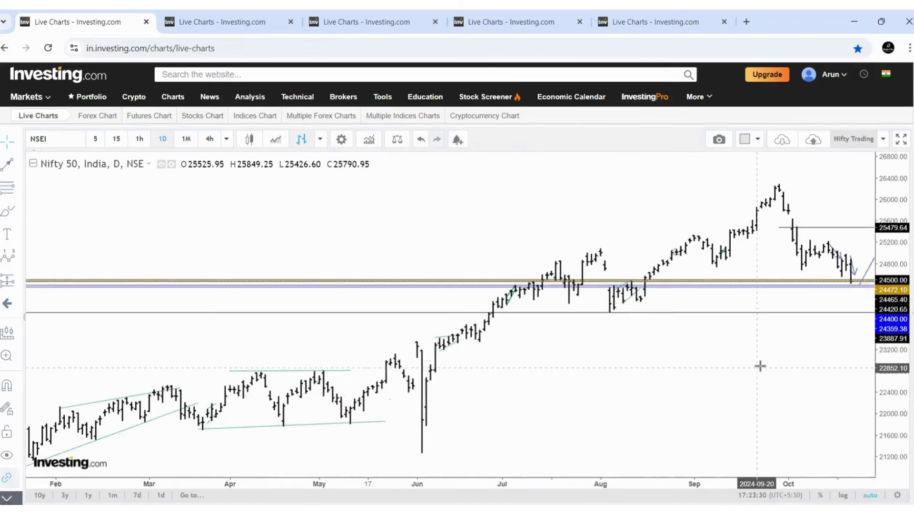
- Review the daily Nifty 50 decline and examine the daily Nifty Smallcap 100 chart's rise against its horizontal support lines
drag(758, 367, 492, 368)
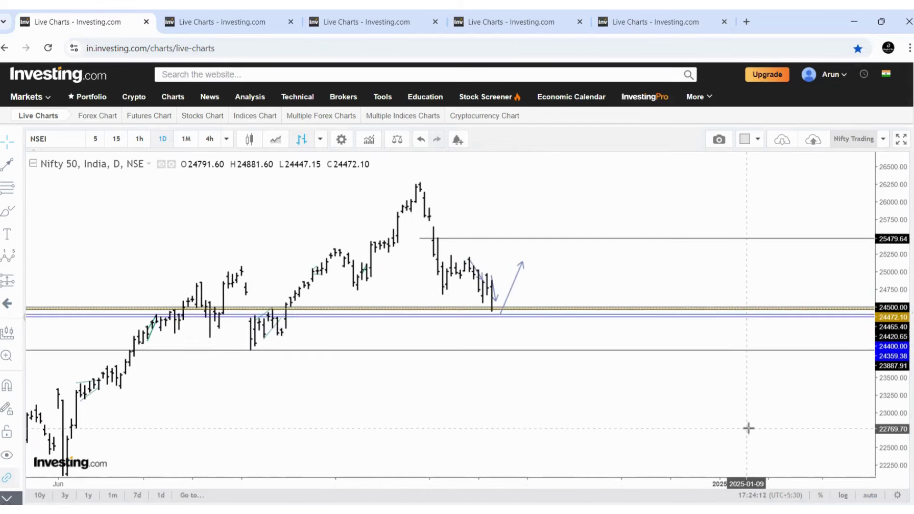
key(ctrl+3)
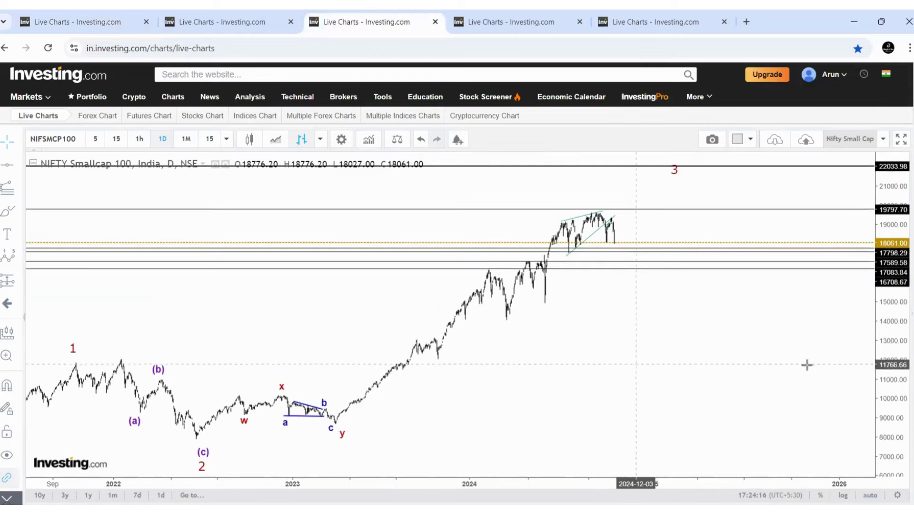
drag(906, 392, 903, 357)
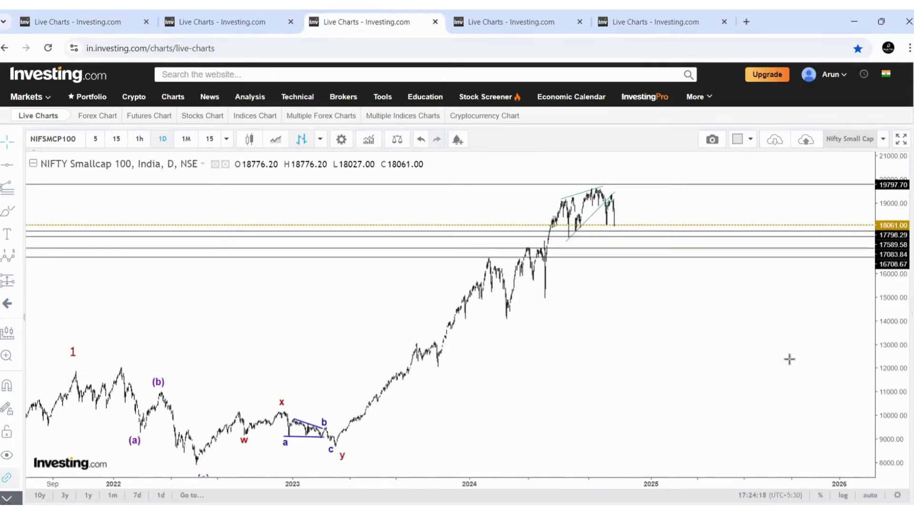
drag(788, 359, 764, 356)
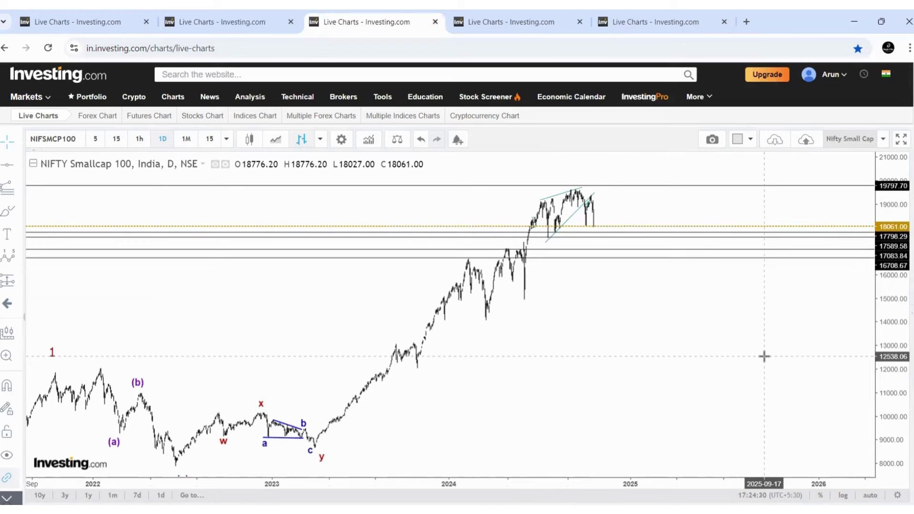
drag(712, 355, 641, 373)
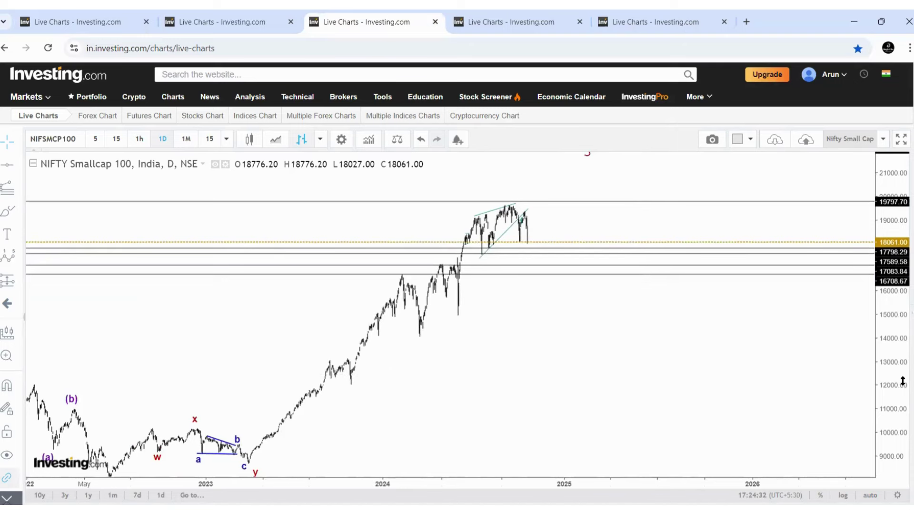
drag(903, 381, 890, 354)
drag(683, 332, 700, 333)
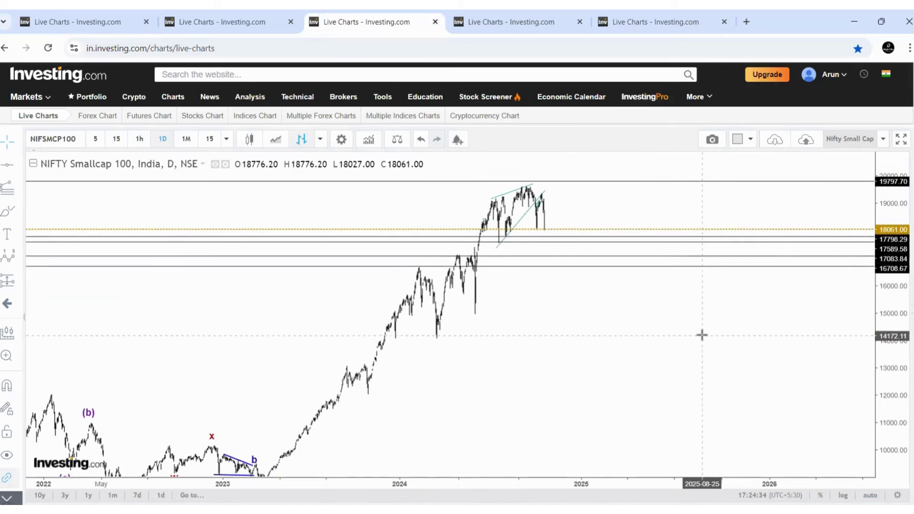
drag(573, 328, 559, 341)
- Draw a (0)–(5) Elliott impulse wave on the daily Nifty Smallcap 100 chart from the 14,092.13 low, with wave (4) at about 17,817 and wave (5) at about 20,567
click(8, 257)
click(422, 350)
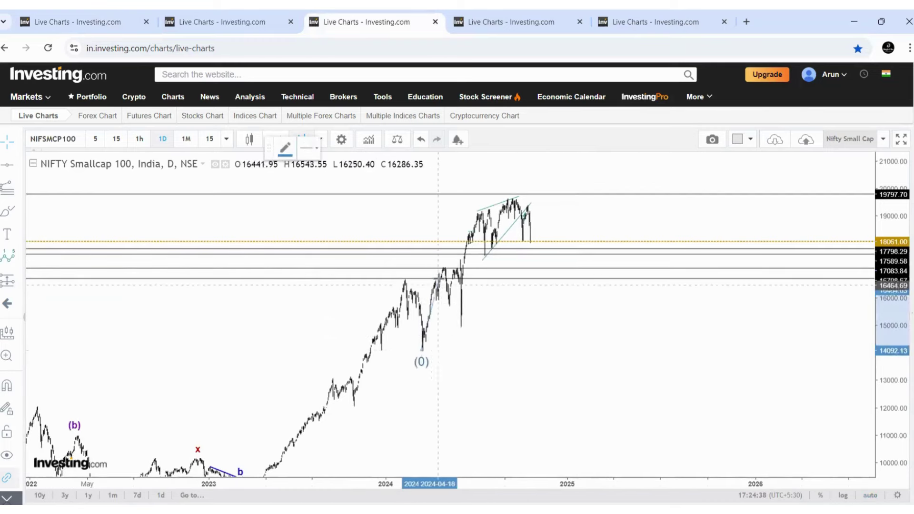
click(441, 271)
click(460, 324)
click(516, 198)
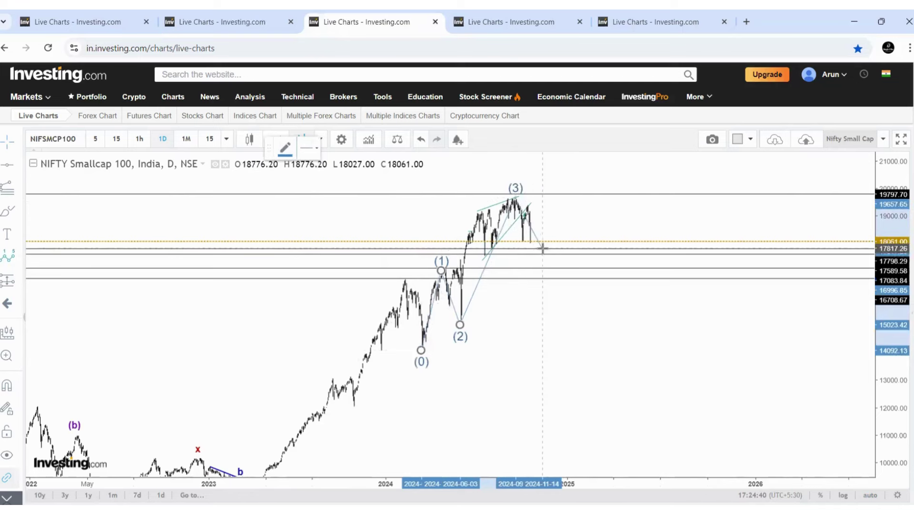
click(543, 248)
click(579, 172)
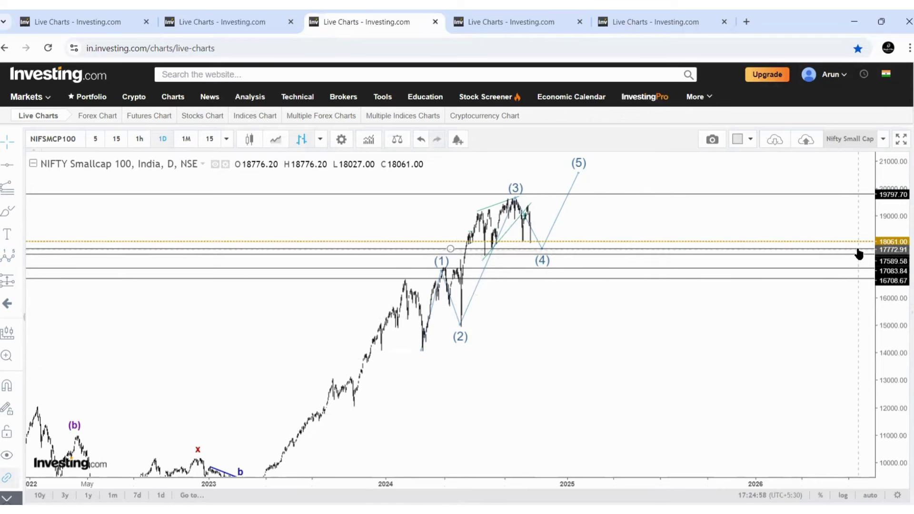
- Compare the projected wave (4) low on the Smallcap chart with the support lines from 17,798.29 down to 16,708.67
click(533, 237)
click(534, 242)
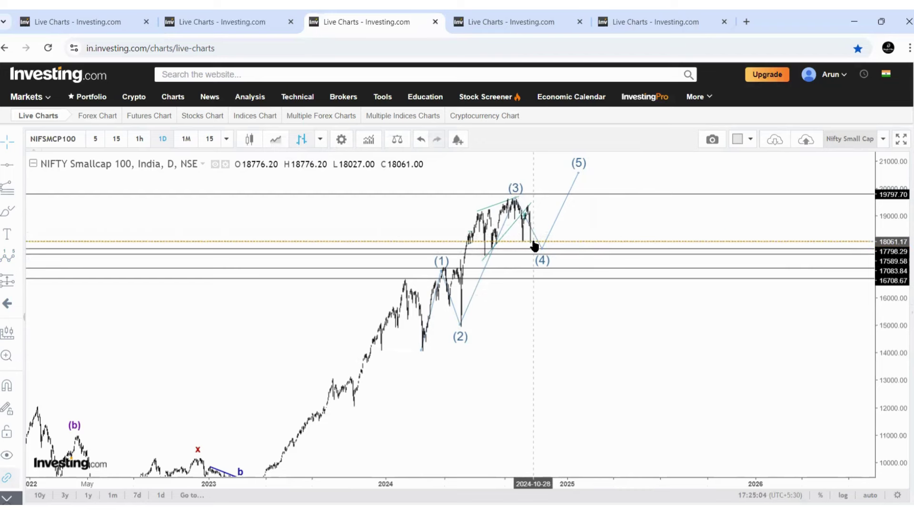
drag(903, 394, 888, 345)
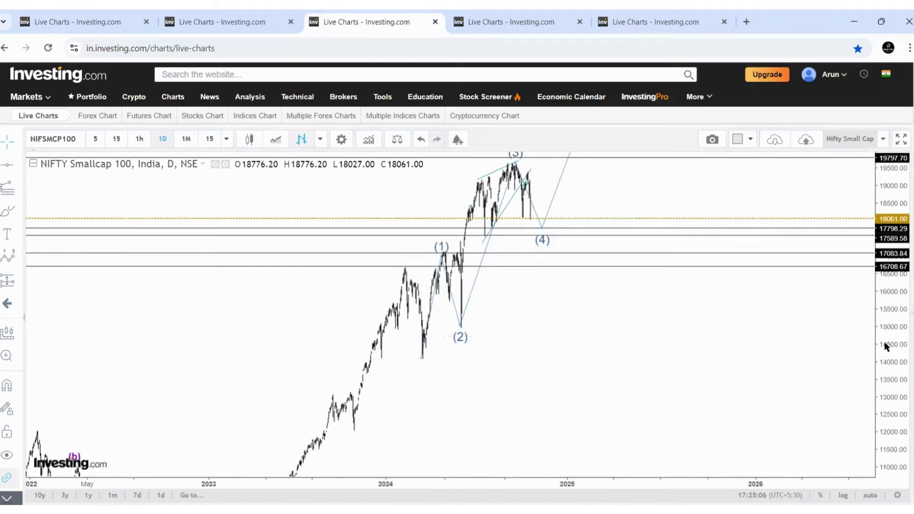
drag(830, 354, 748, 439)
drag(631, 398, 669, 402)
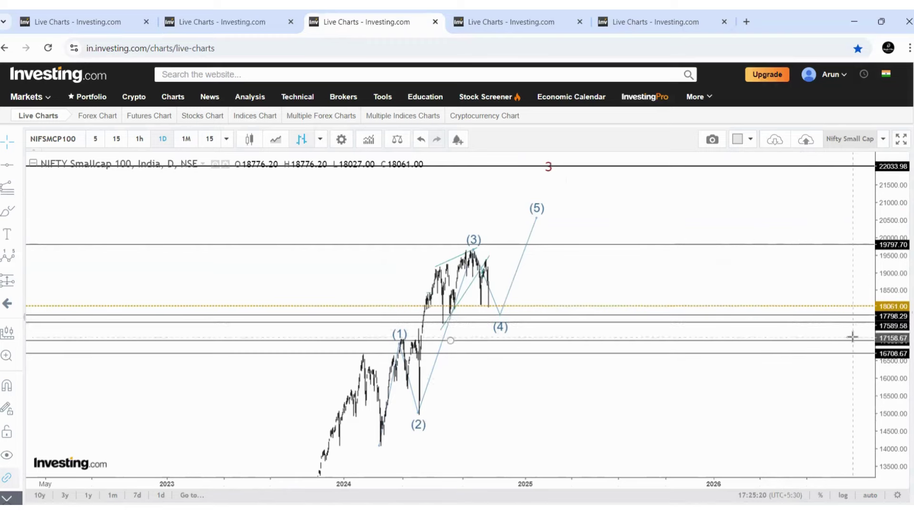
click(496, 318)
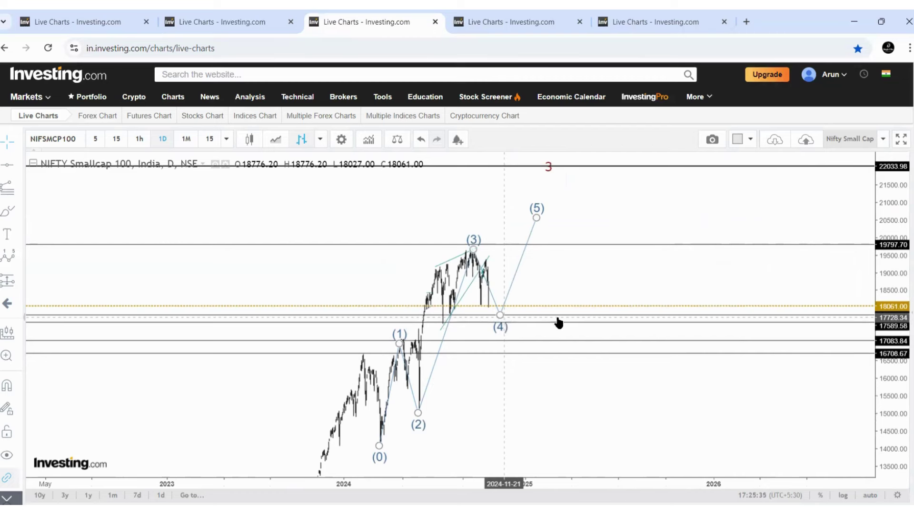
click(847, 324)
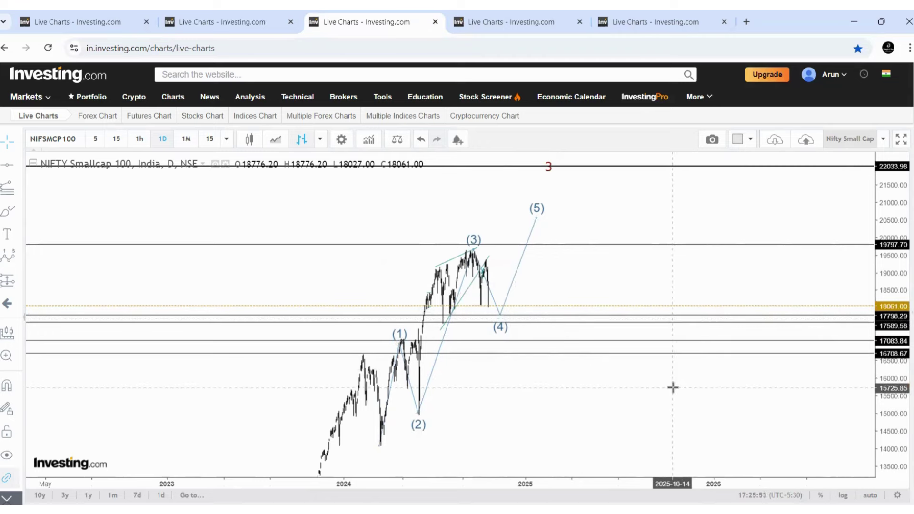
drag(646, 379, 687, 362)
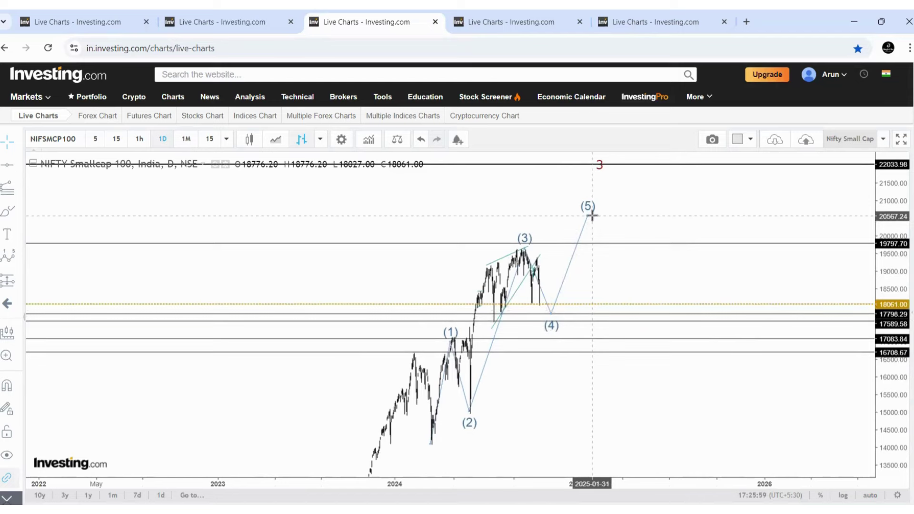
- Compare the daily Nifty 50, Bank Nifty and Nifty Smallcap 100 charts for divergence at their October lows
click(252, 11)
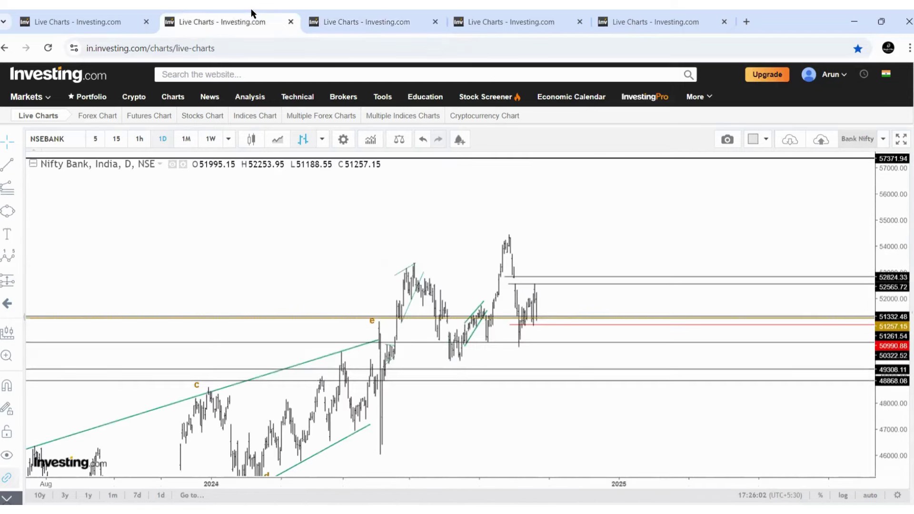
click(119, 16)
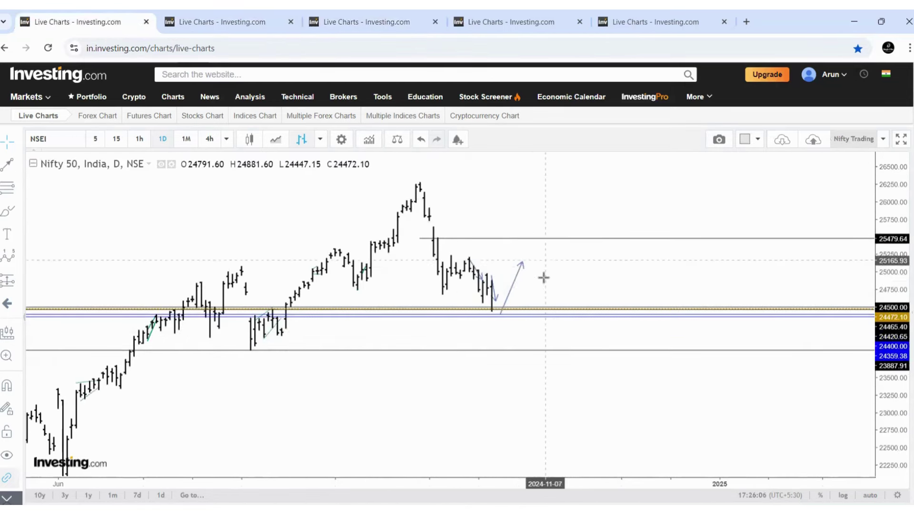
click(201, 14)
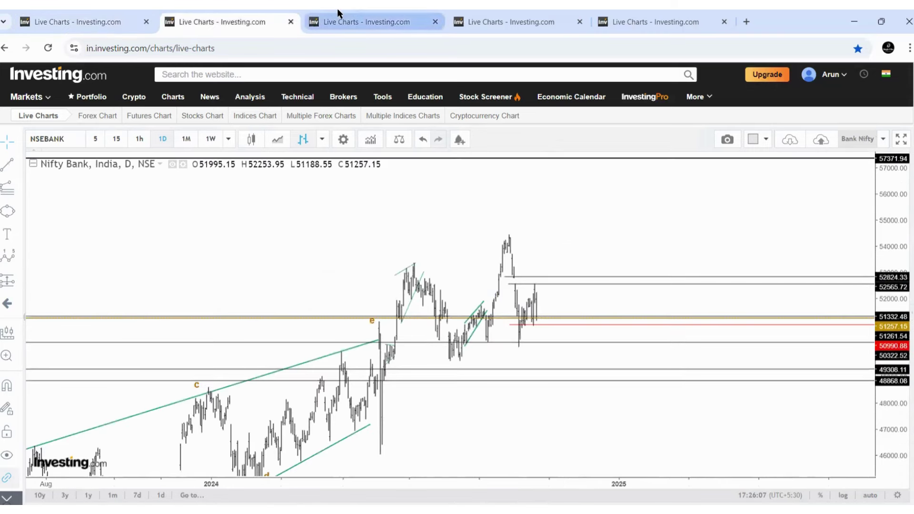
mouse_move(343, 12)
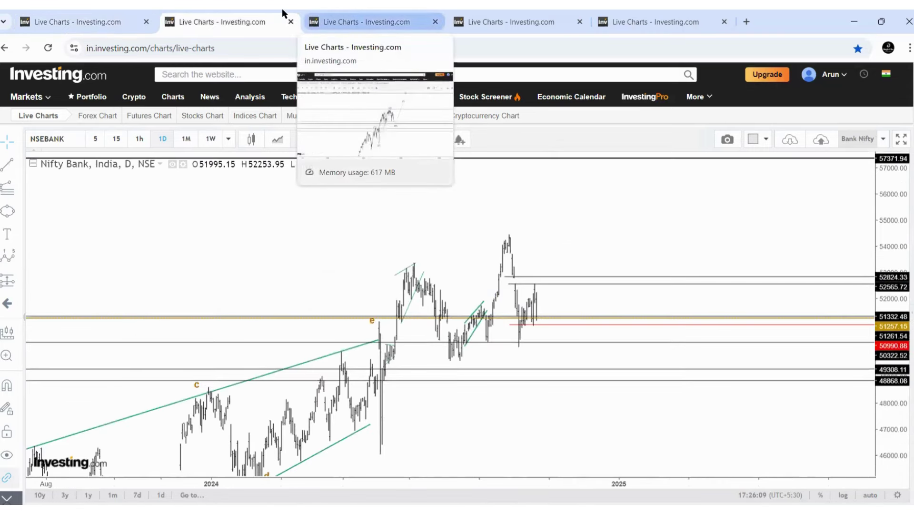
click(128, 14)
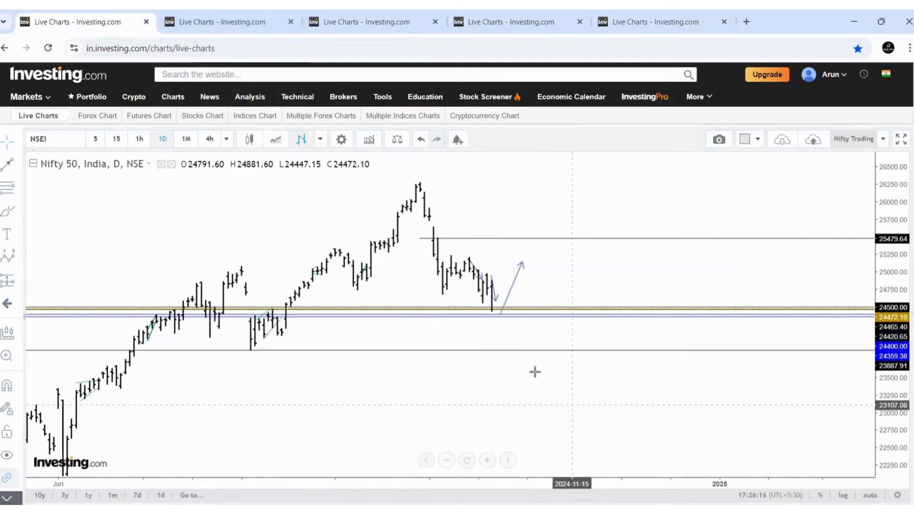
click(256, 13)
click(350, 13)
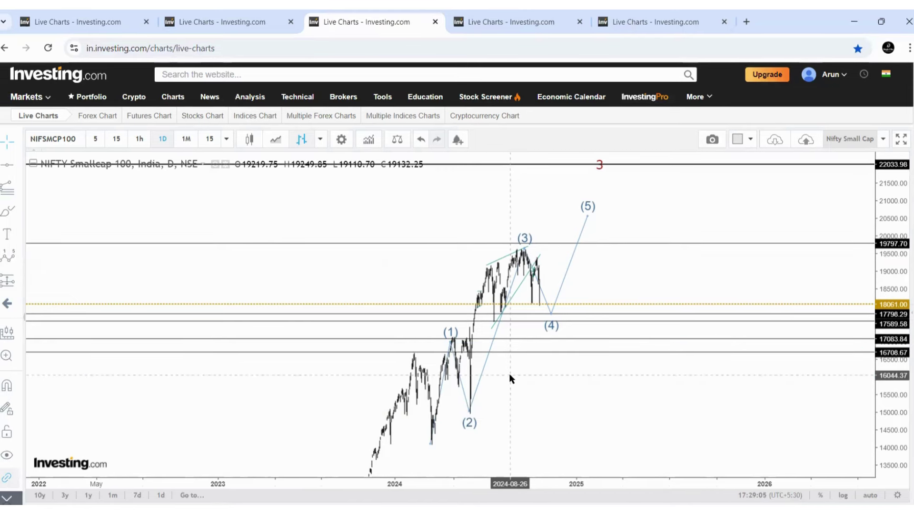
- Examine the hourly Reliance decline against the 2,801.50 line, and compare it with the hourly Nifty 50 chart in its reset view
key(ctrl+Tab)
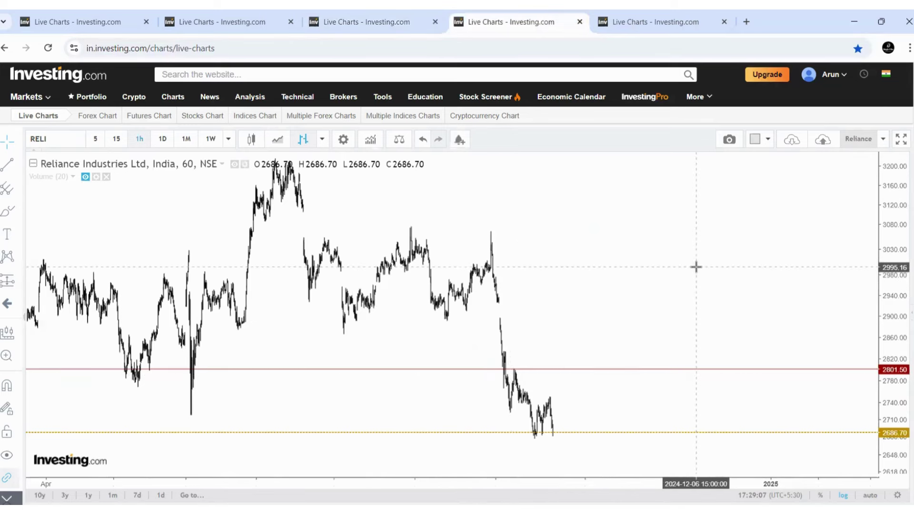
drag(708, 269, 743, 261)
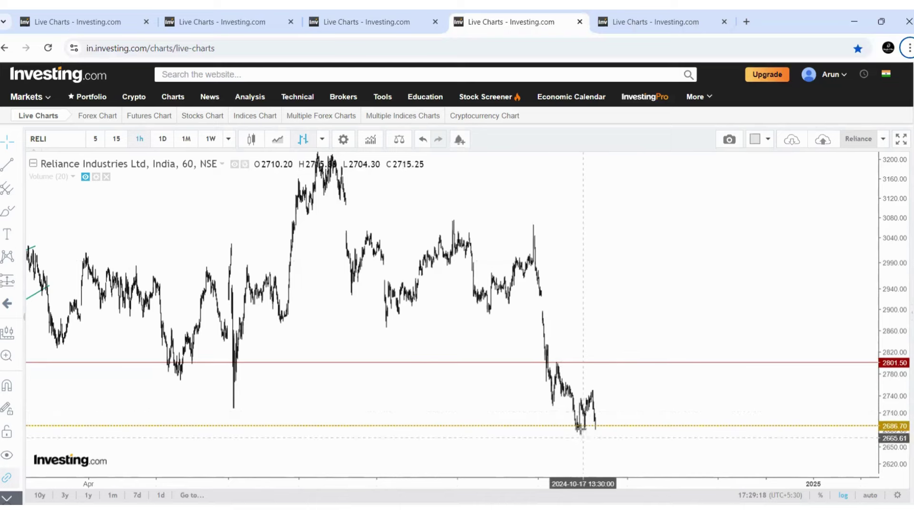
click(630, 365)
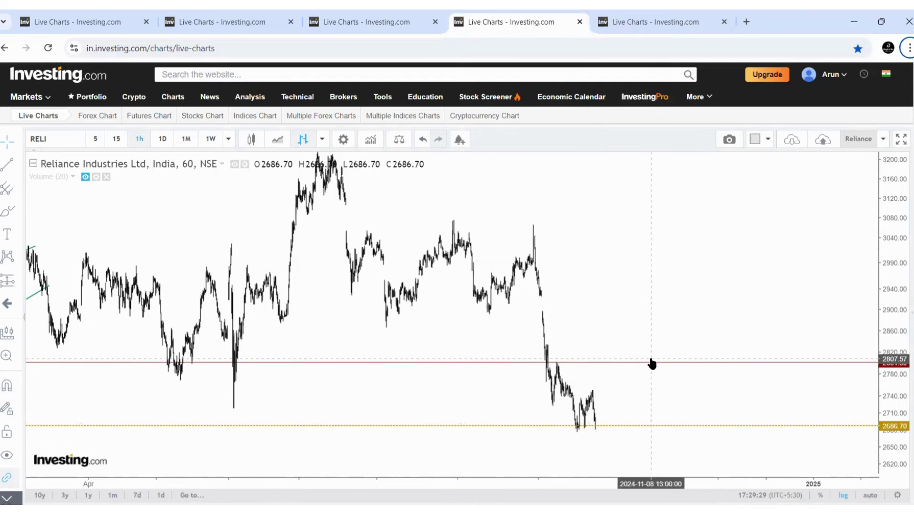
click(119, 21)
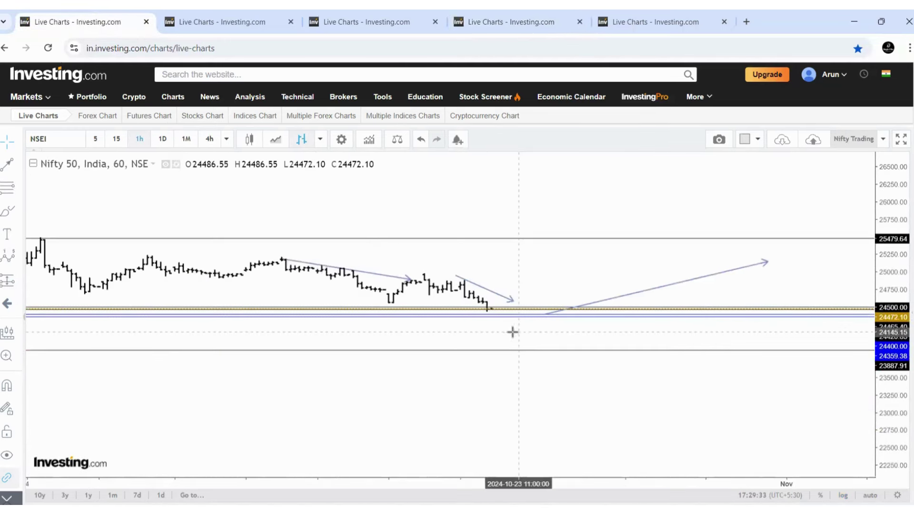
click(471, 460)
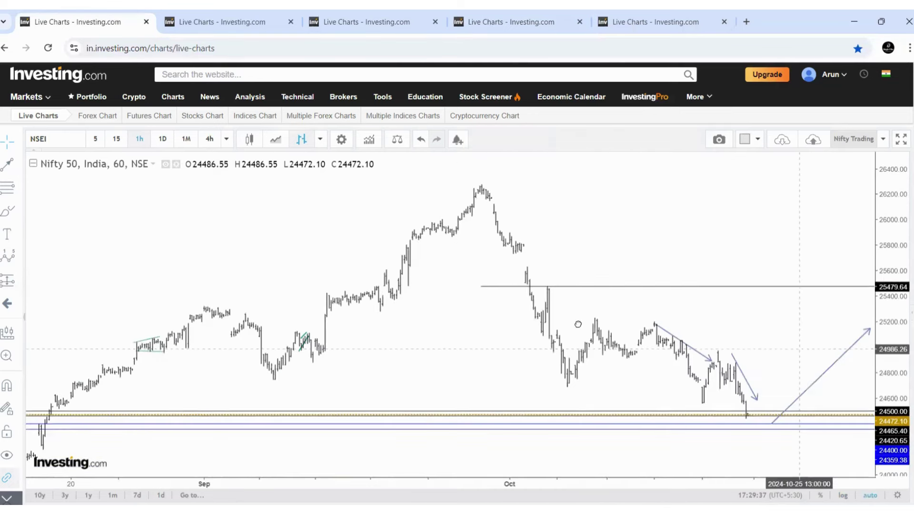
- Draw a downward Elliott impulse on the hourly Reliance chart from about 3,065, with wave iii at about 2,672 and wave iv at about 2,784
key(ctrl+4)
drag(667, 353, 605, 266)
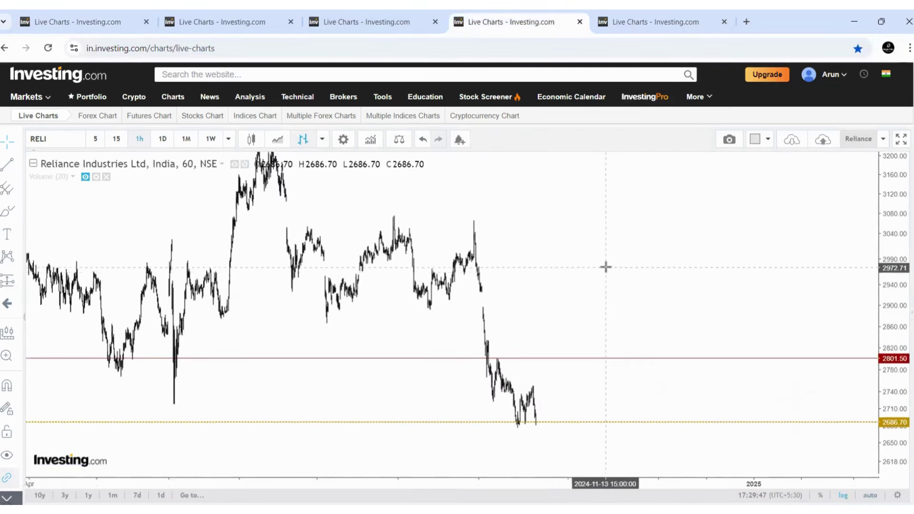
click(19, 265)
click(169, 326)
click(393, 230)
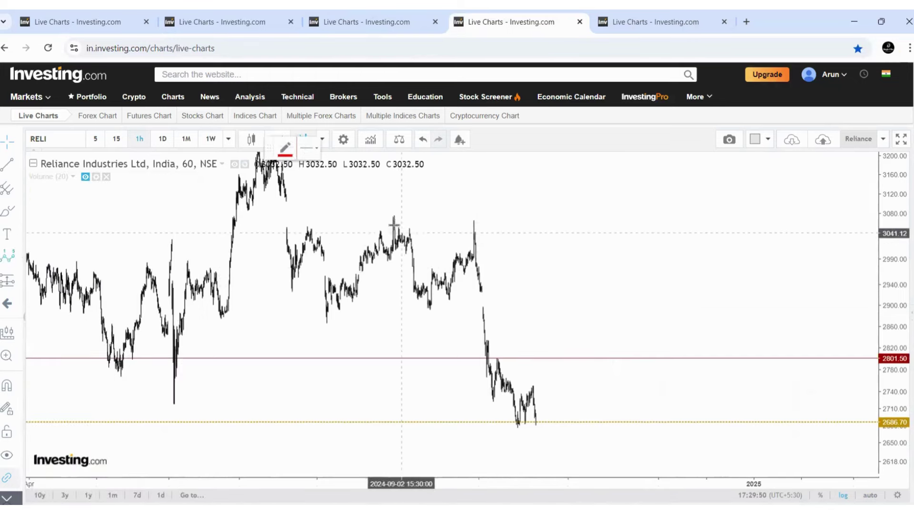
click(429, 299)
click(476, 225)
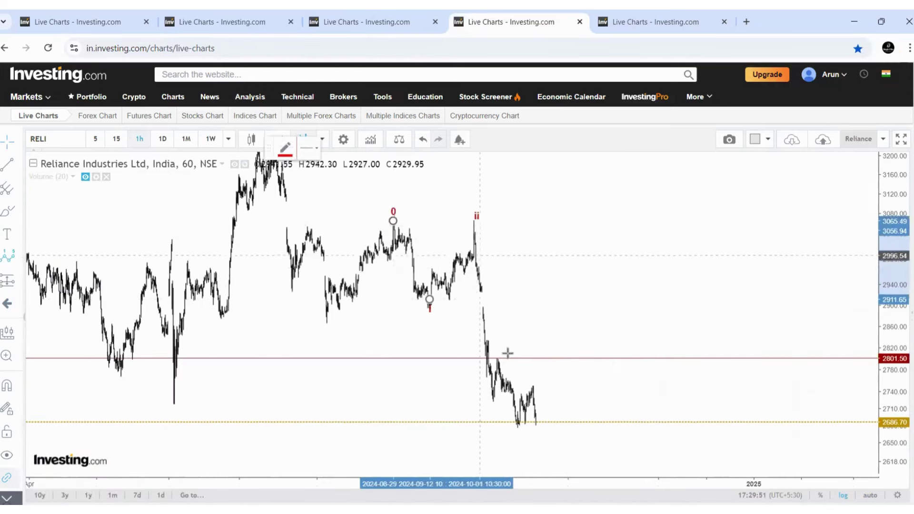
click(538, 428)
click(574, 366)
click(619, 465)
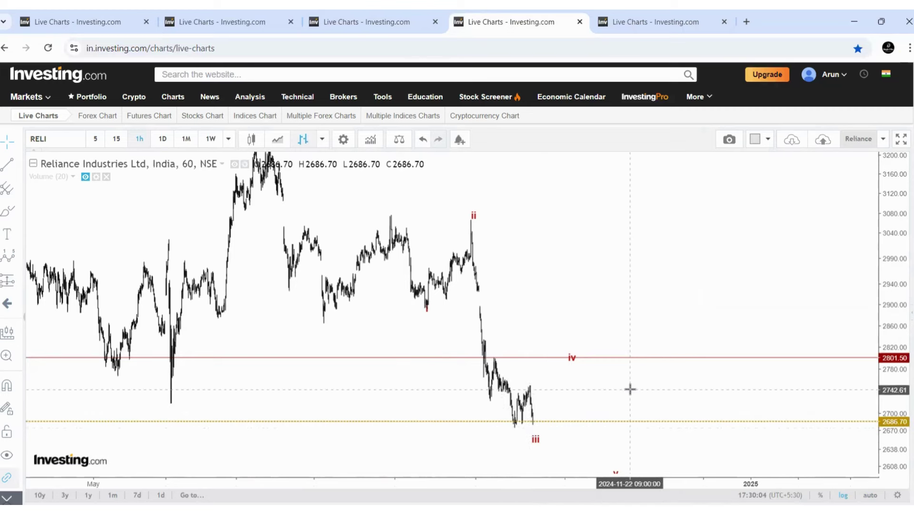
- Check waves iii and v of the Reliance Elliott count, select the count at its wave v point, and hide it
click(536, 431)
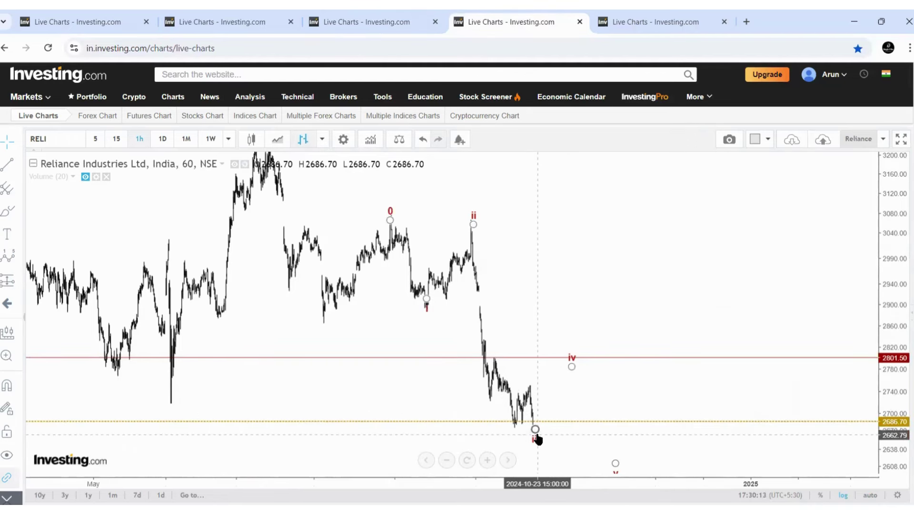
click(646, 448)
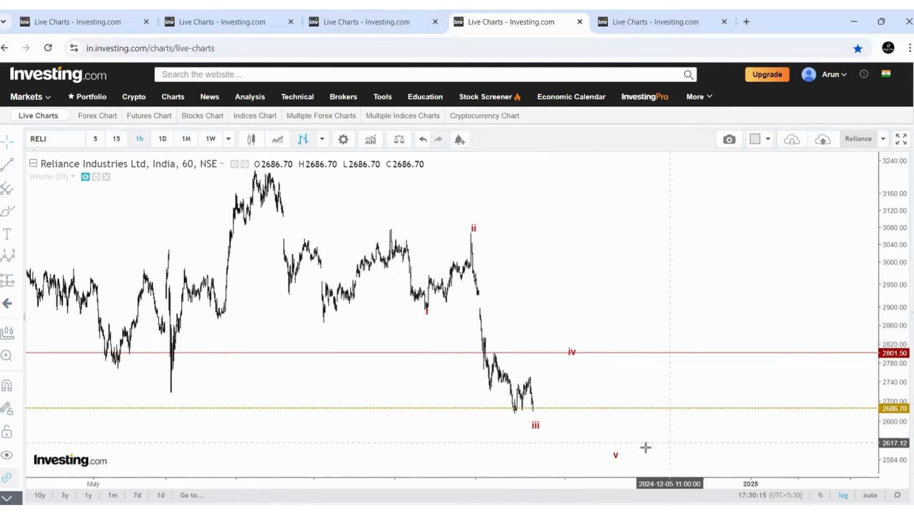
click(617, 454)
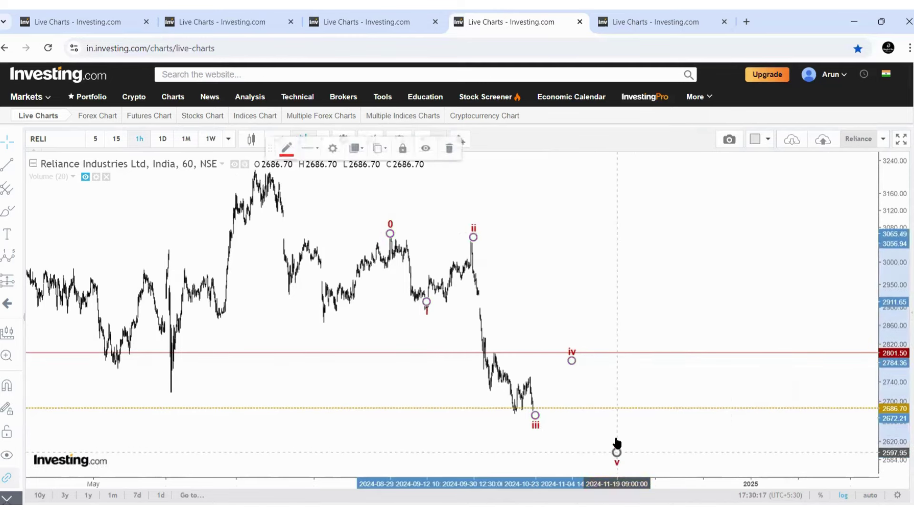
click(422, 148)
- View the hourly Bajaj Finance chart, and switch to the image viewer with the earlier Bajaj Finance forecast in 4.png
key(ctrl+Tab)
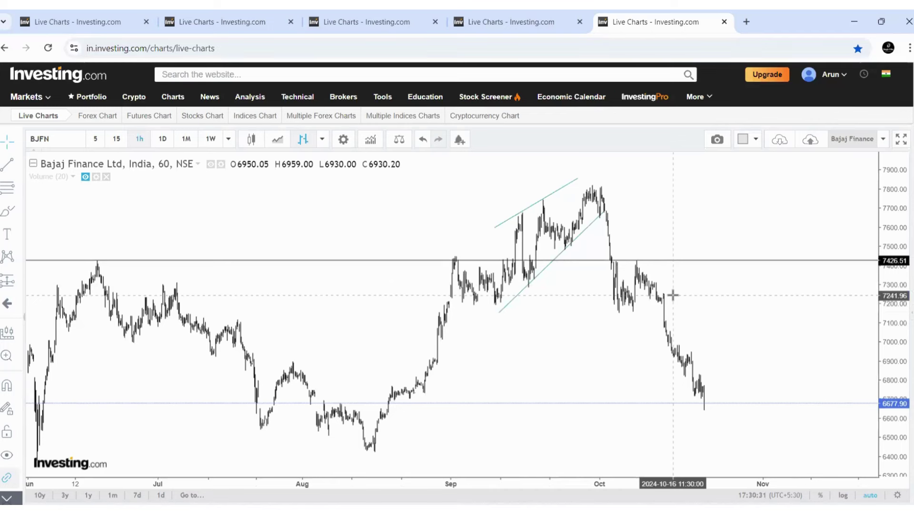
key(alt+Tab)
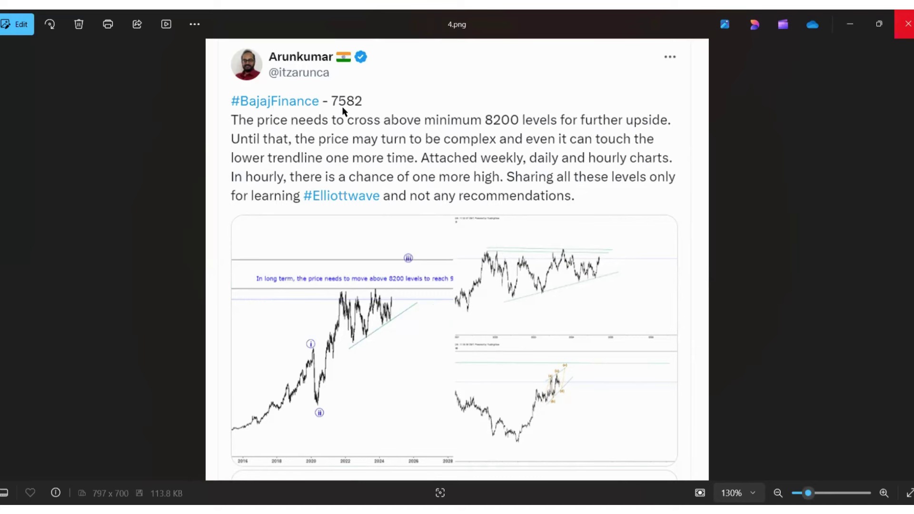
- Compare the hourly Bajaj Finance chart with the forecast in 4.png, and view the weekly chart around its range since 2021
key(alt+Tab)
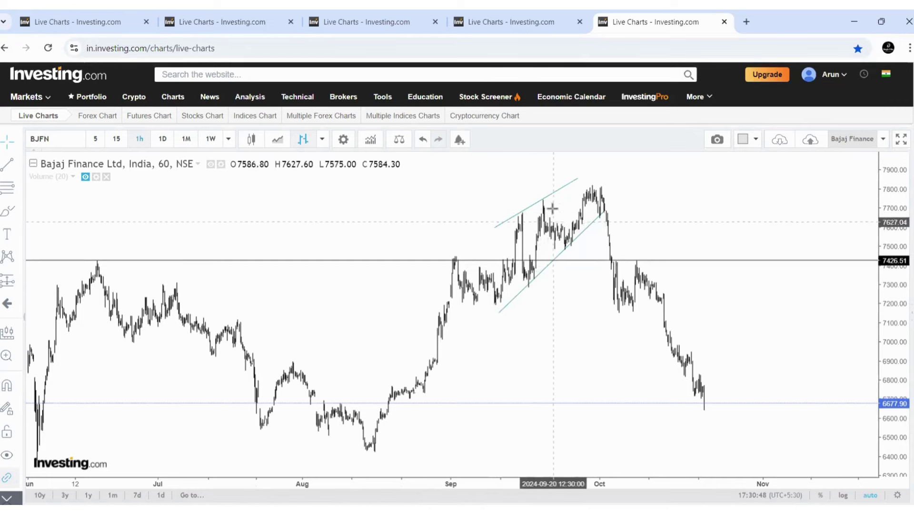
key(alt+Tab)
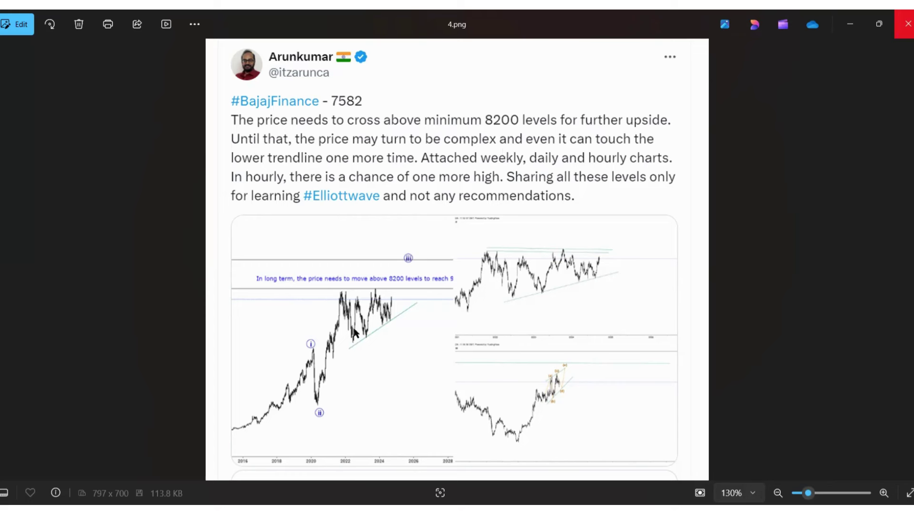
key(alt+Tab)
click(211, 139)
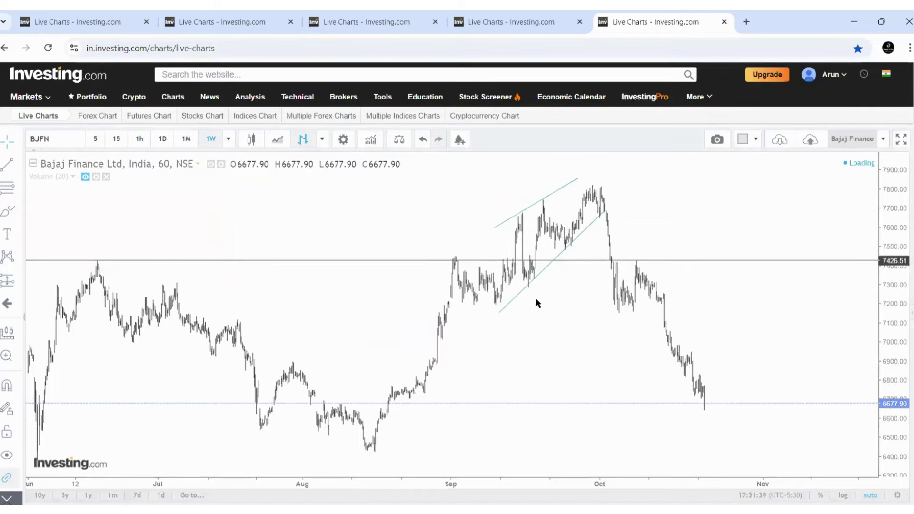
click(486, 461)
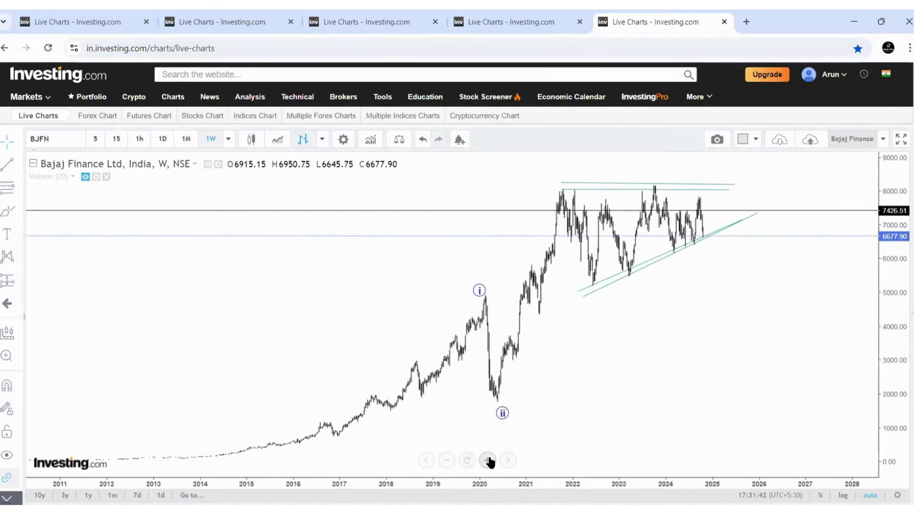
drag(906, 375, 501, 336)
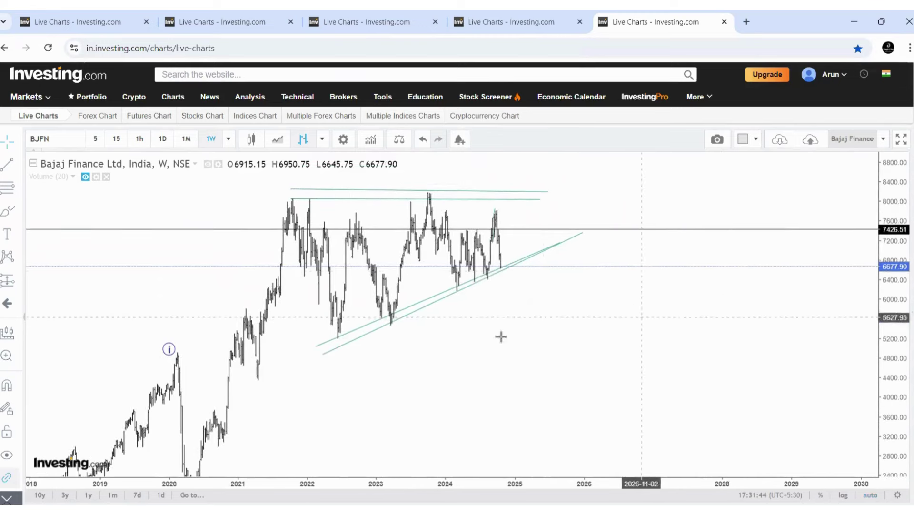
- Delete the upper of the two rising lower trendlines on the weekly chart, and refit the remaining one from about 4,700 to about 7,280
click(582, 235)
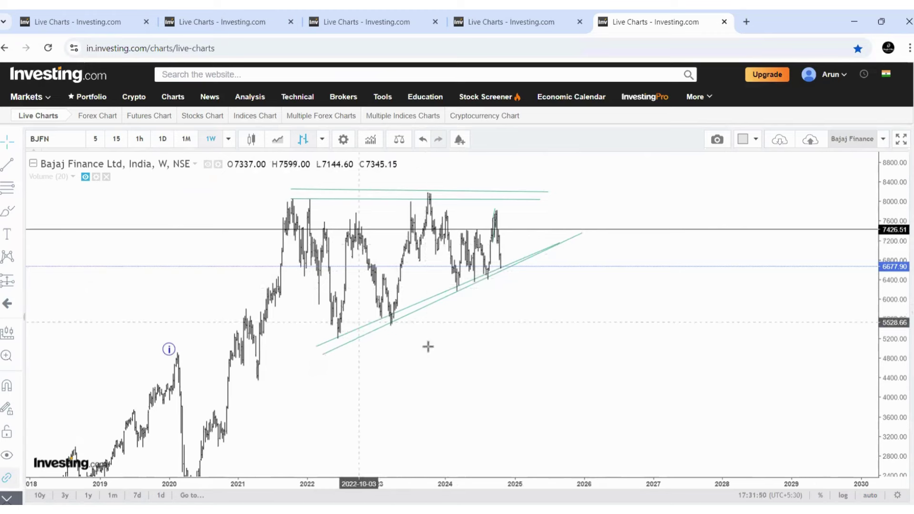
click(562, 245)
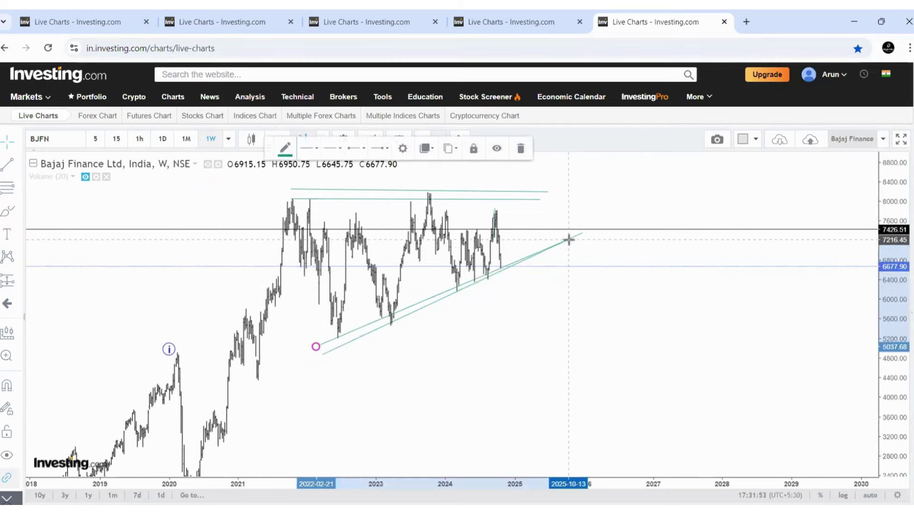
click(521, 148)
click(578, 240)
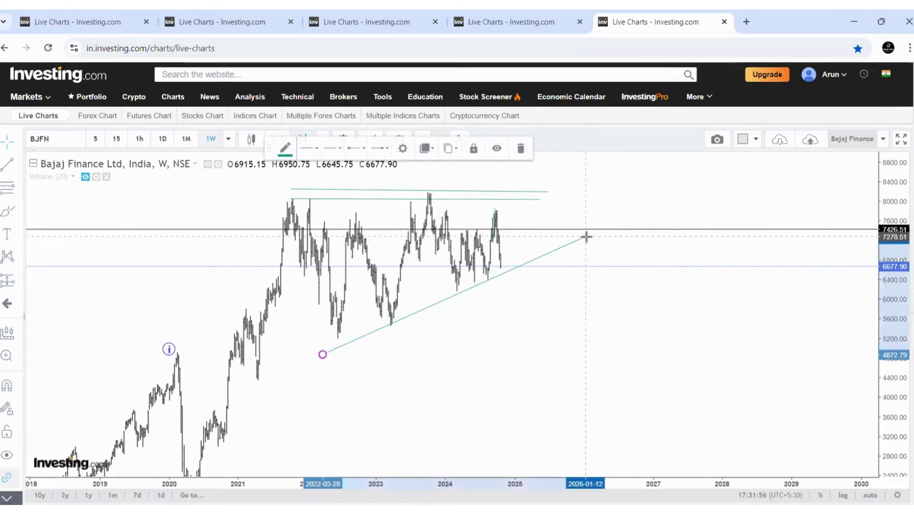
drag(322, 352, 312, 364)
click(591, 374)
- Add horizontal support lines at about 6,173 and 6,377 through the 2024 lows on the weekly Bajaj Finance chart
drag(592, 374, 630, 376)
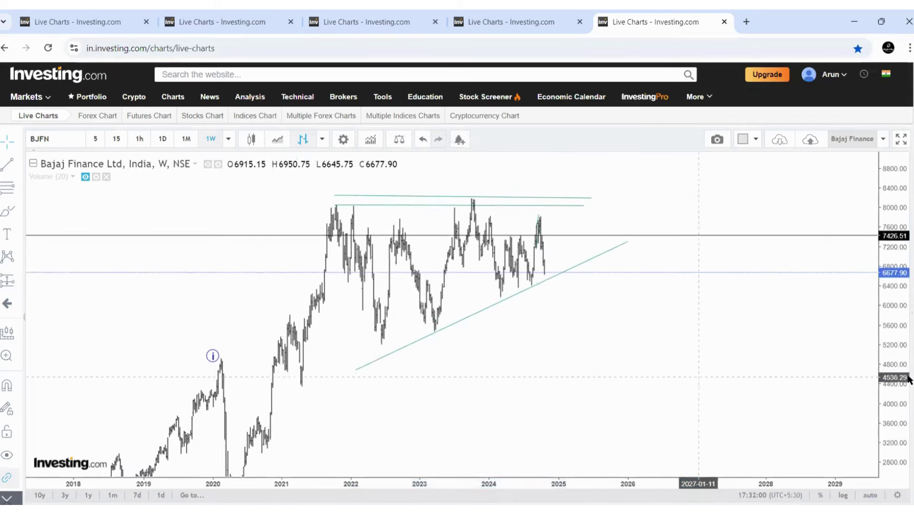
drag(903, 357, 888, 370)
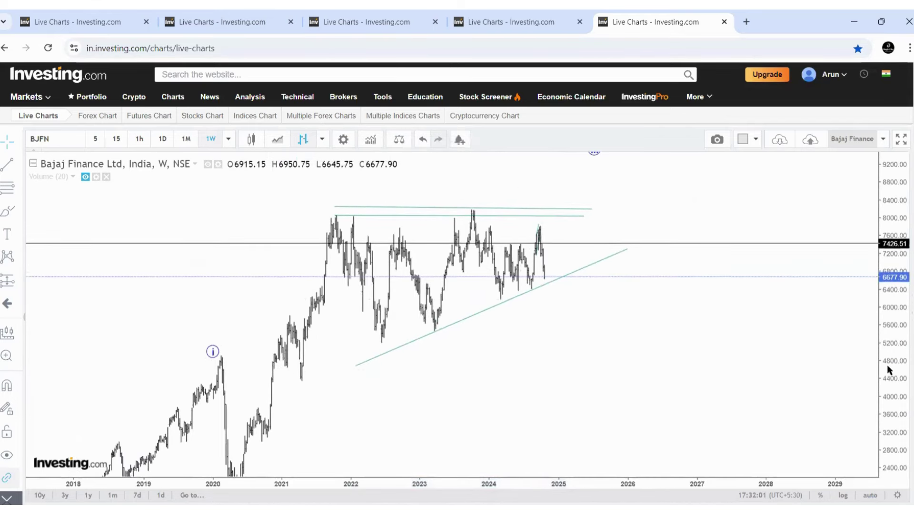
click(561, 298)
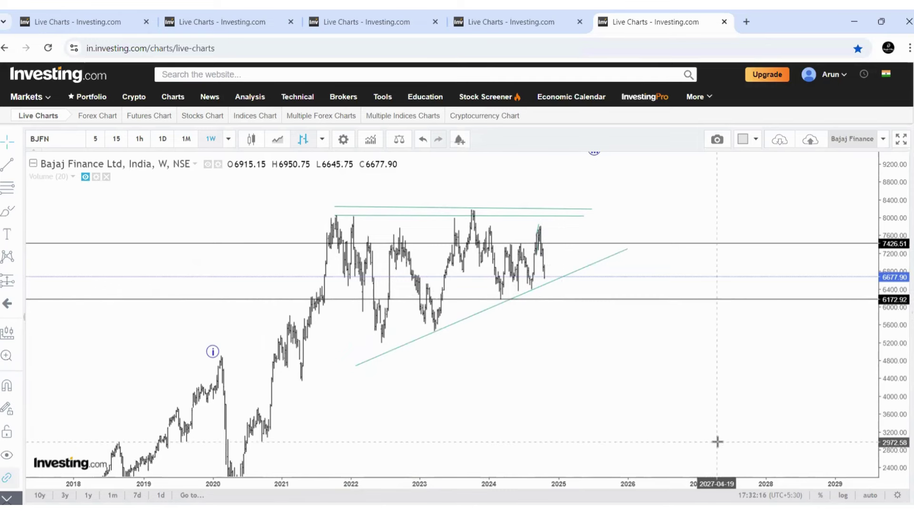
click(640, 290)
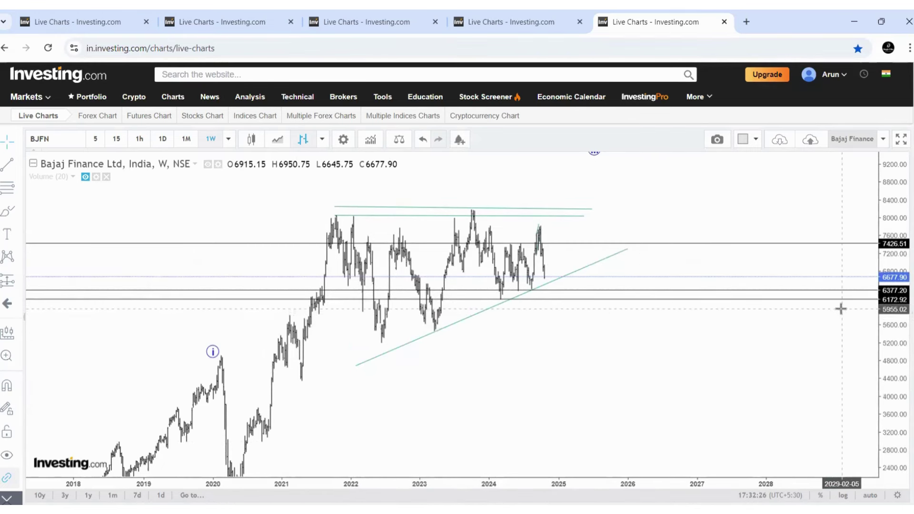
- Review the Bajaj Finance forecasts in 4.png, 5.png and 6.png against the hourly chart, and return to the weekly chart
key(alt+Tab)
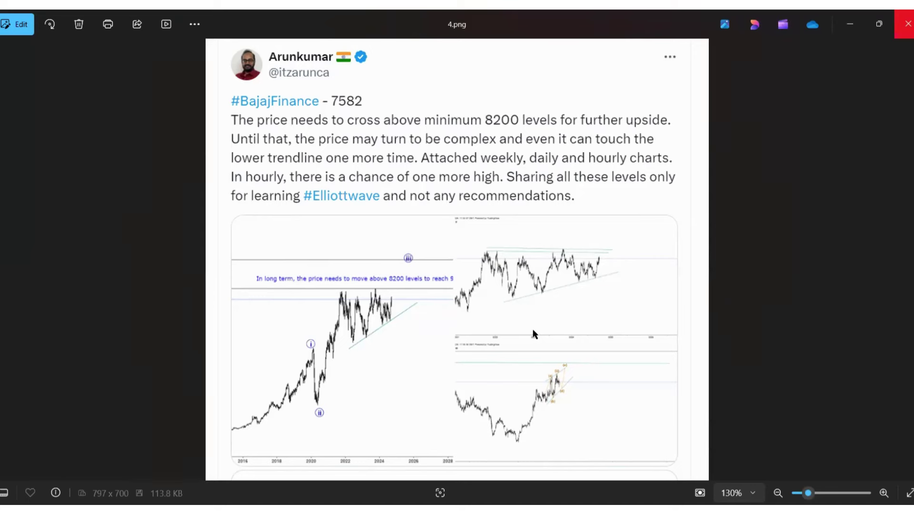
key(Right)
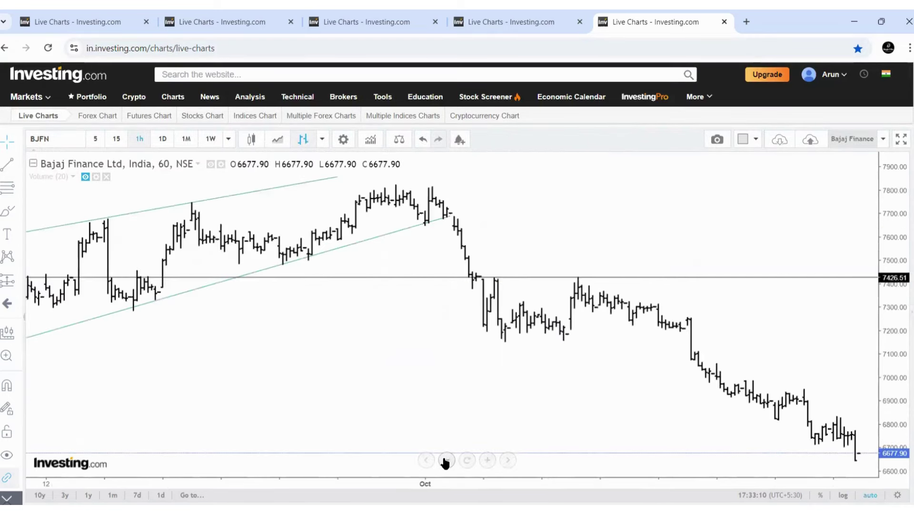
click(446, 460)
click(446, 460)
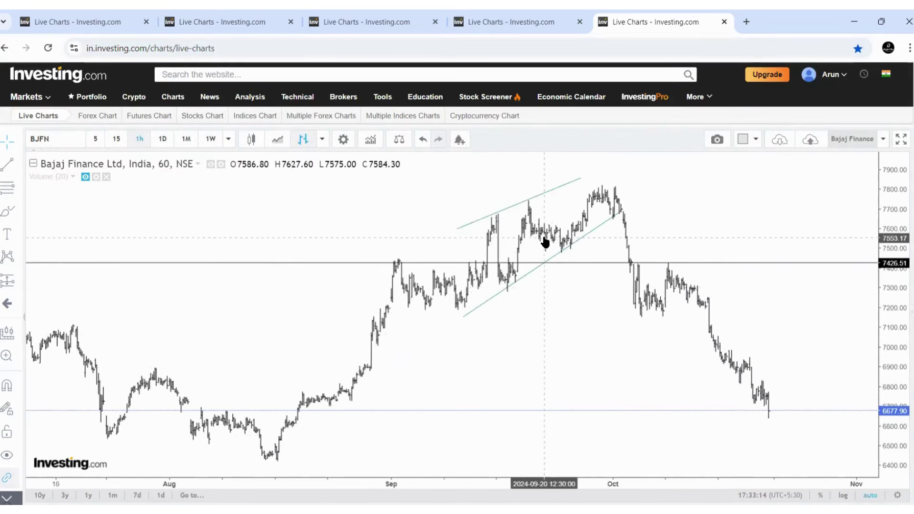
key(alt+Tab)
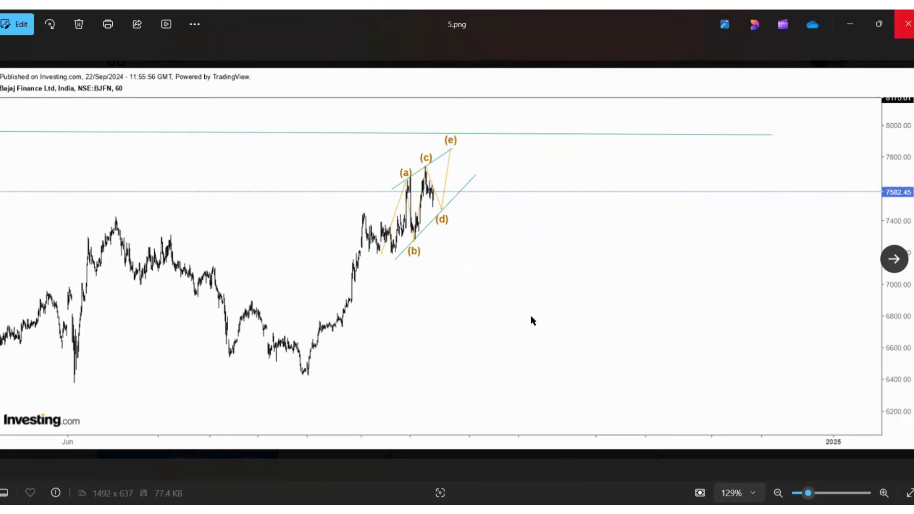
key(Right)
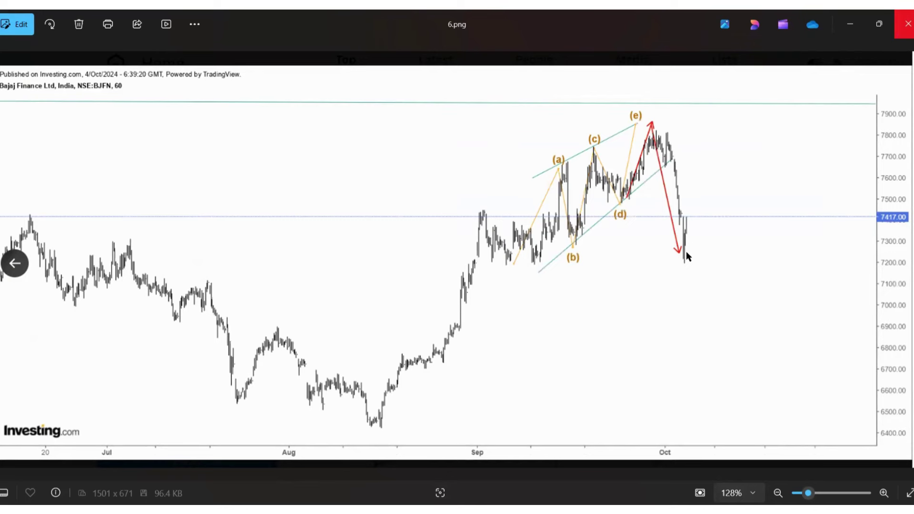
key(alt+Tab)
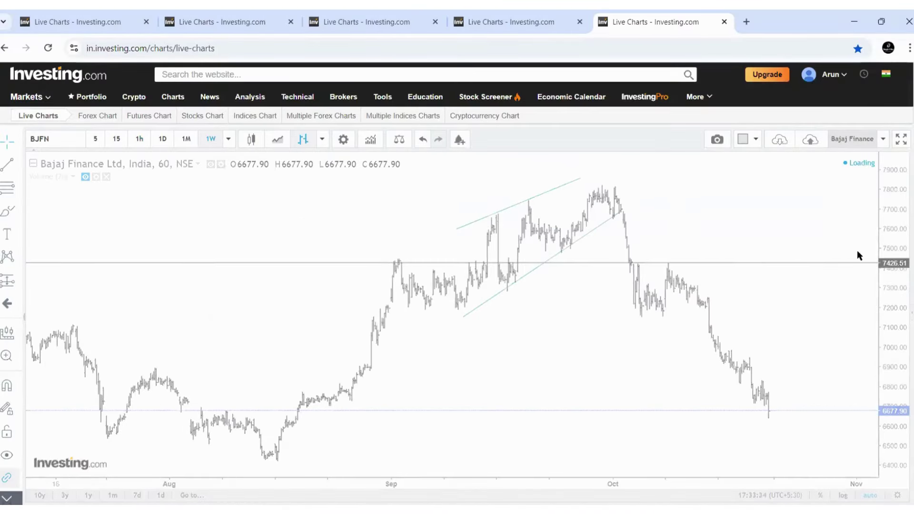
- Draw a nearly horizontal trendline at about 5,216 along the 2022 low on the weekly Bajaj Finance chart, and delete it
drag(687, 333, 554, 350)
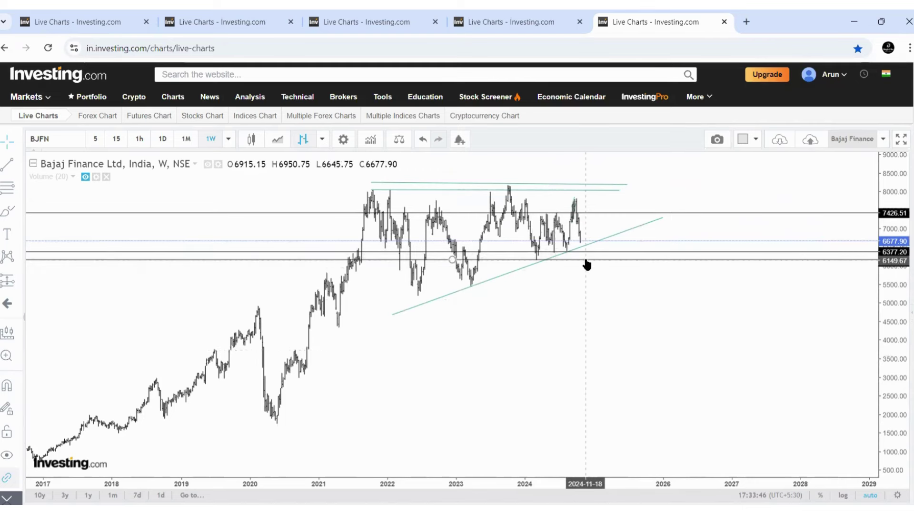
click(6, 183)
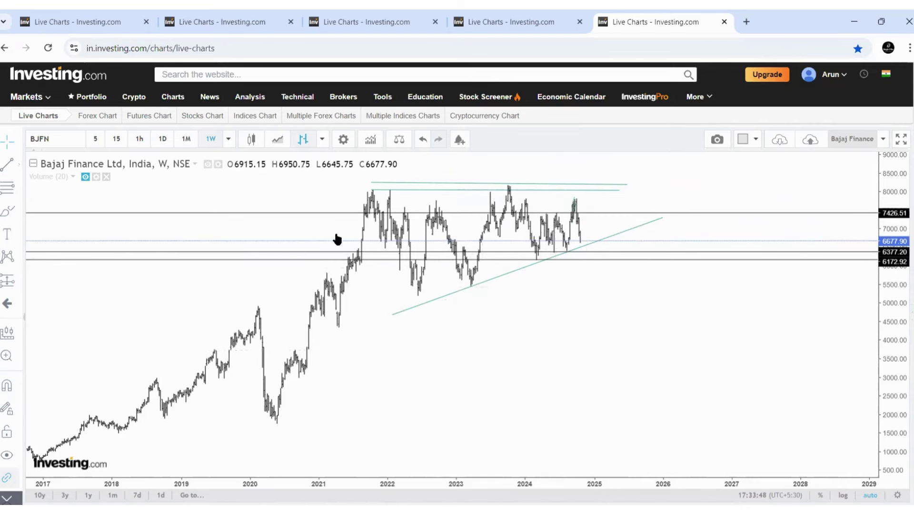
click(379, 294)
click(685, 293)
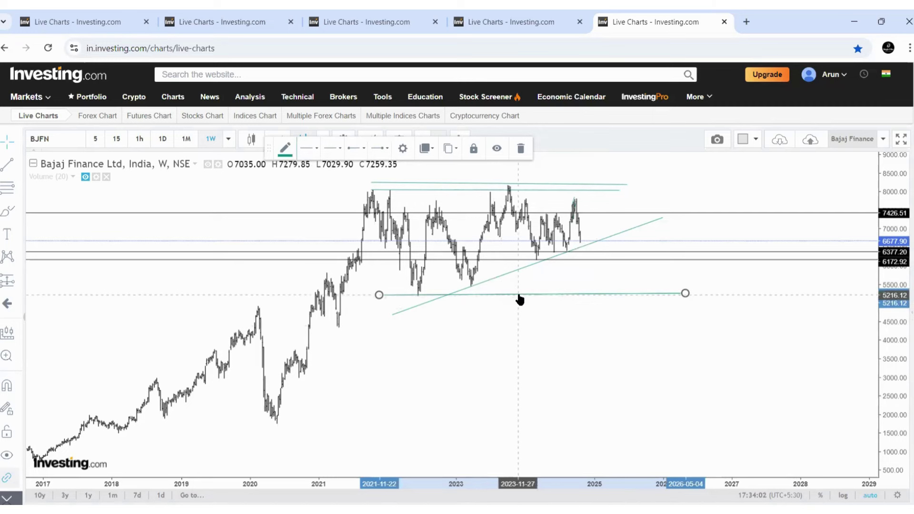
click(522, 148)
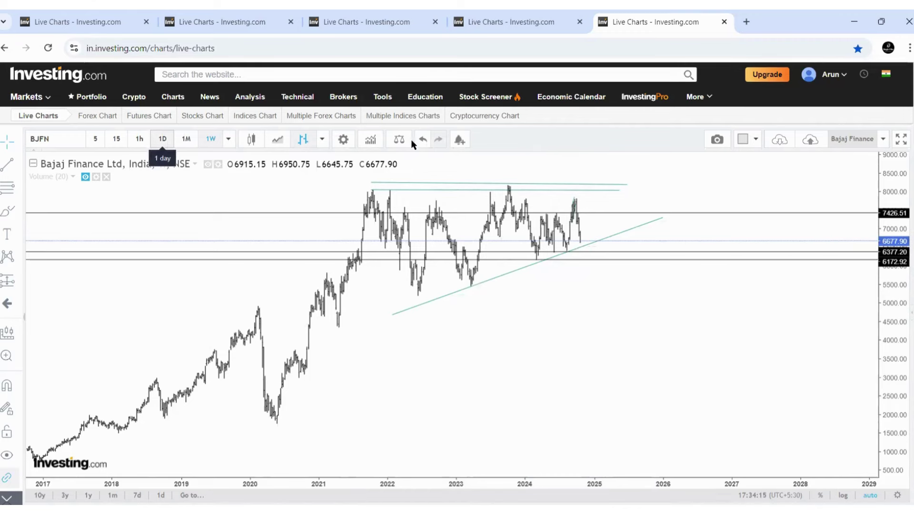
- Examine the Bajaj Finance decline toward the rising trendline on the hourly and weekly charts, and switch to the hourly Nifty 50 chart
click(588, 247)
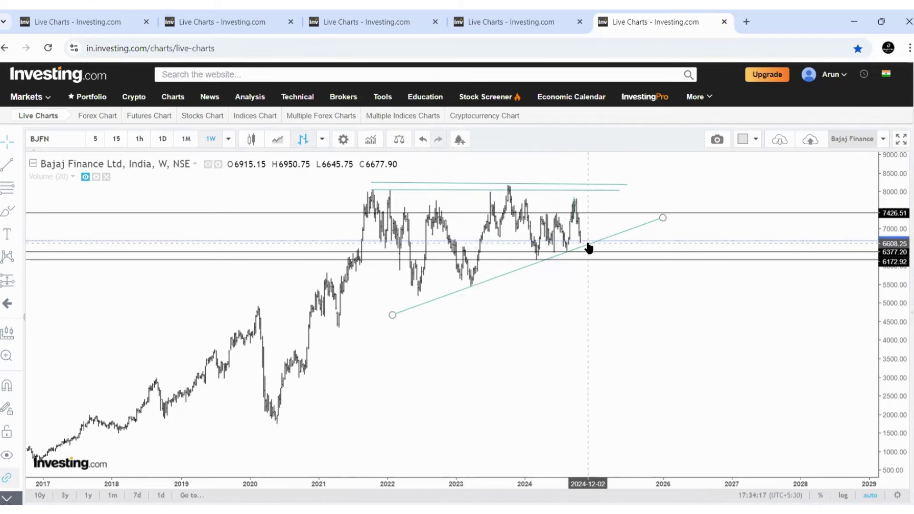
click(139, 139)
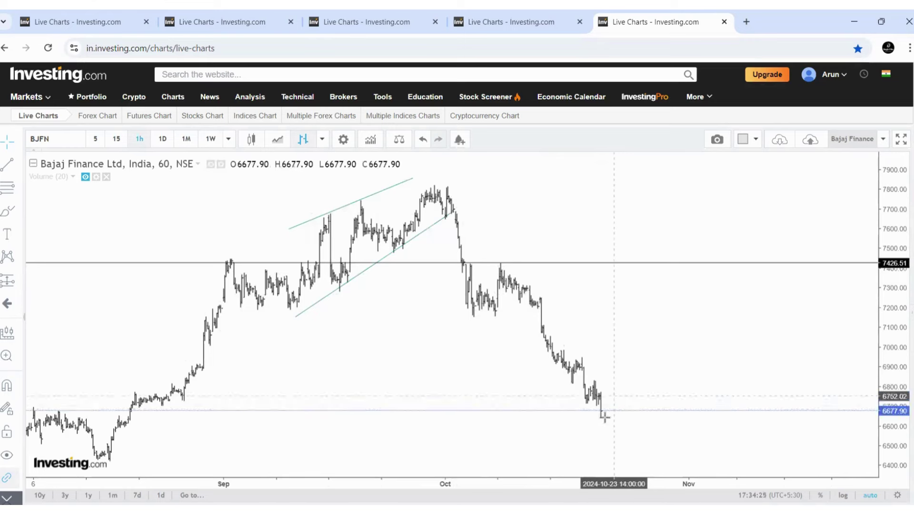
drag(714, 354, 622, 354)
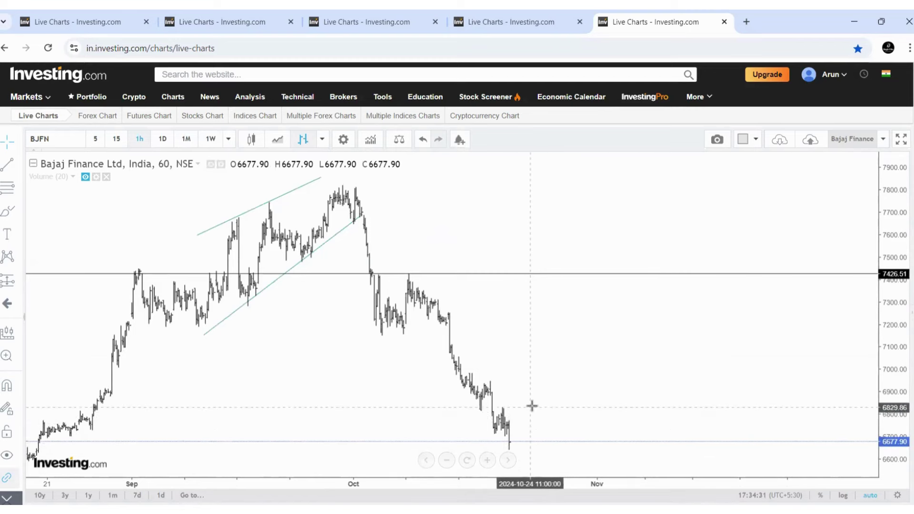
click(210, 138)
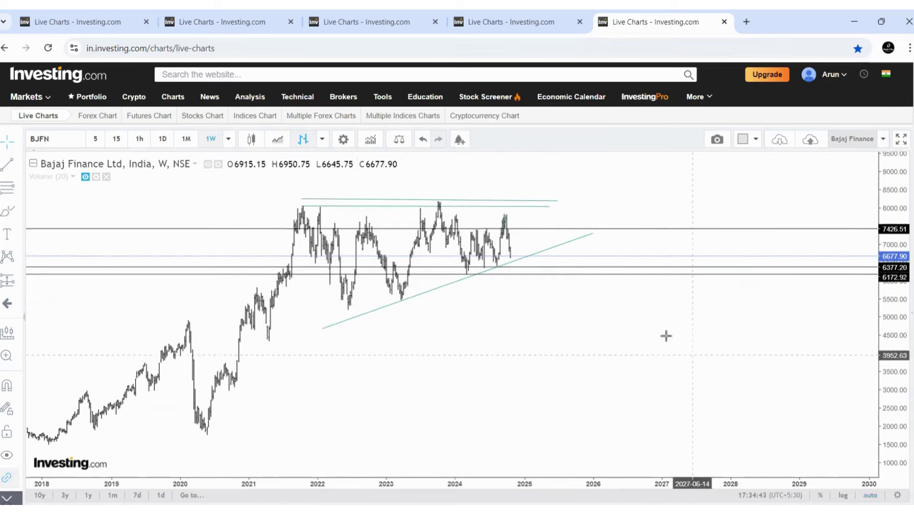
scroll(454, 455, down, 5)
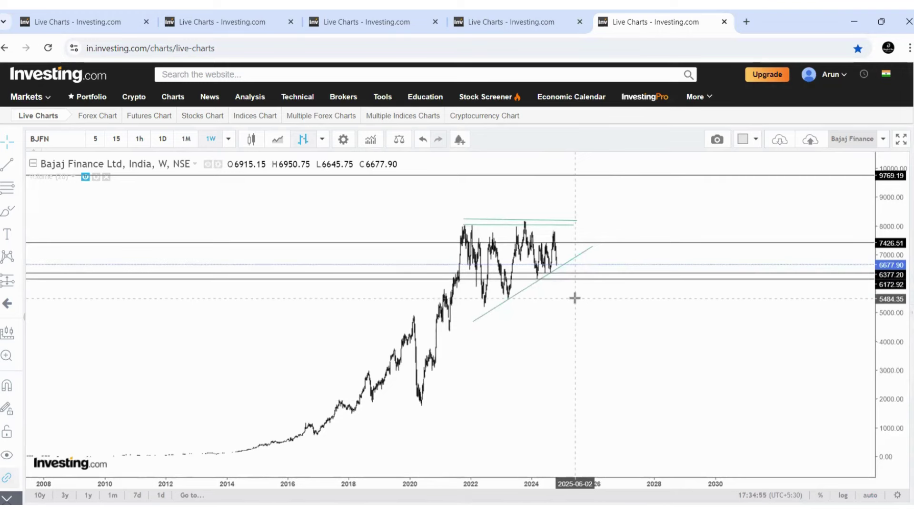
click(563, 265)
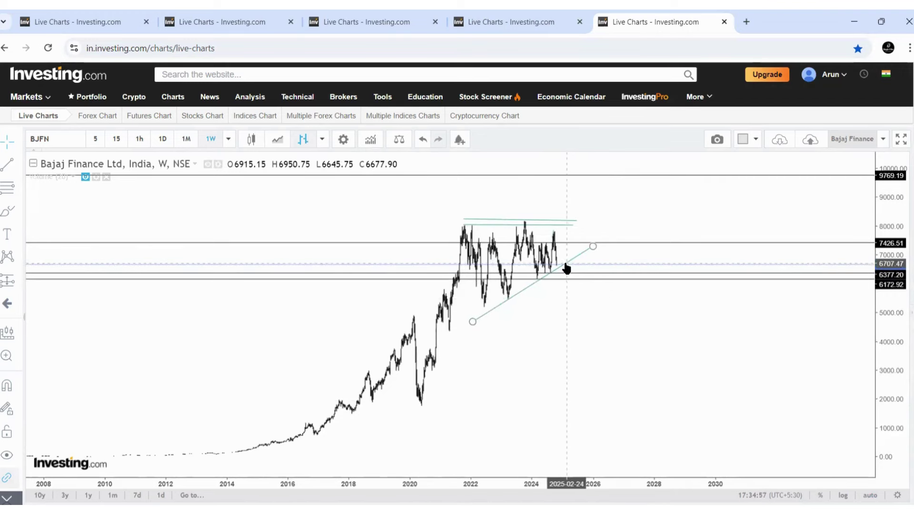
click(558, 256)
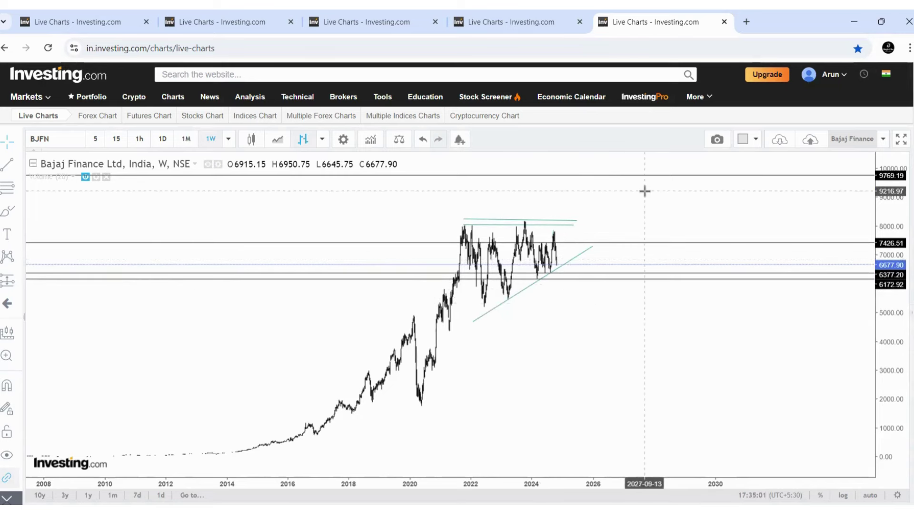
click(97, 13)
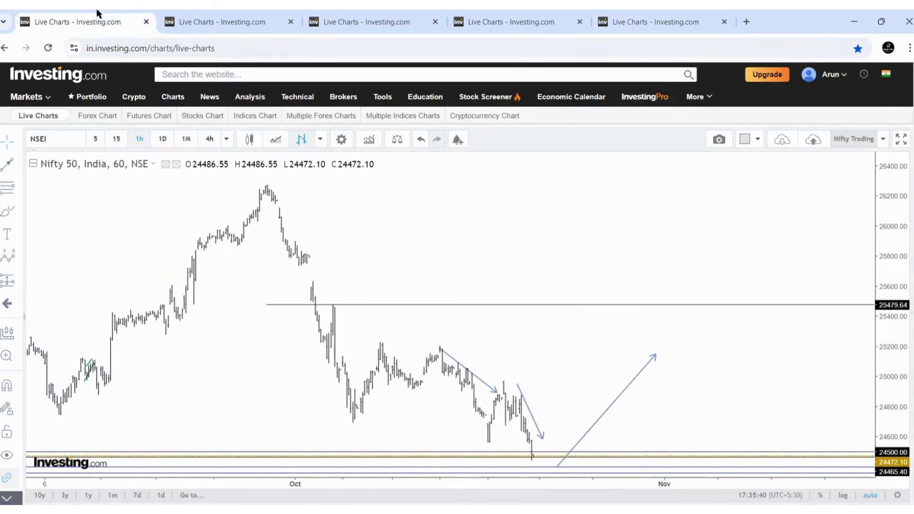